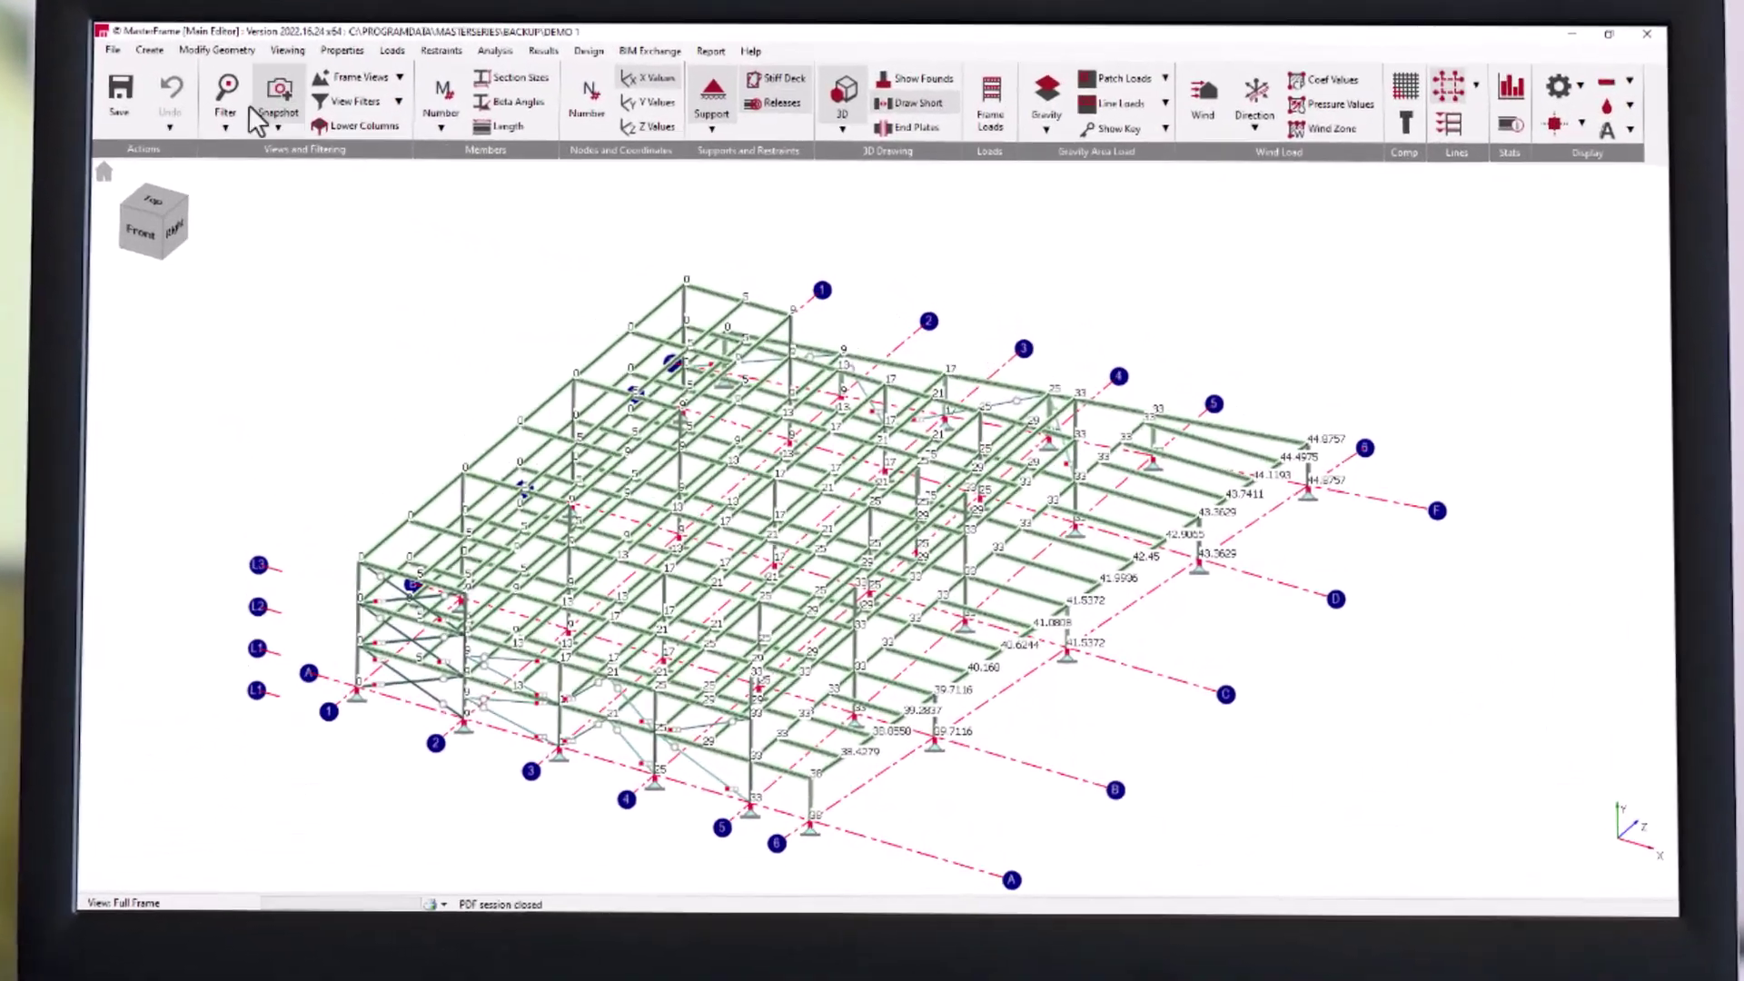
click(428, 124)
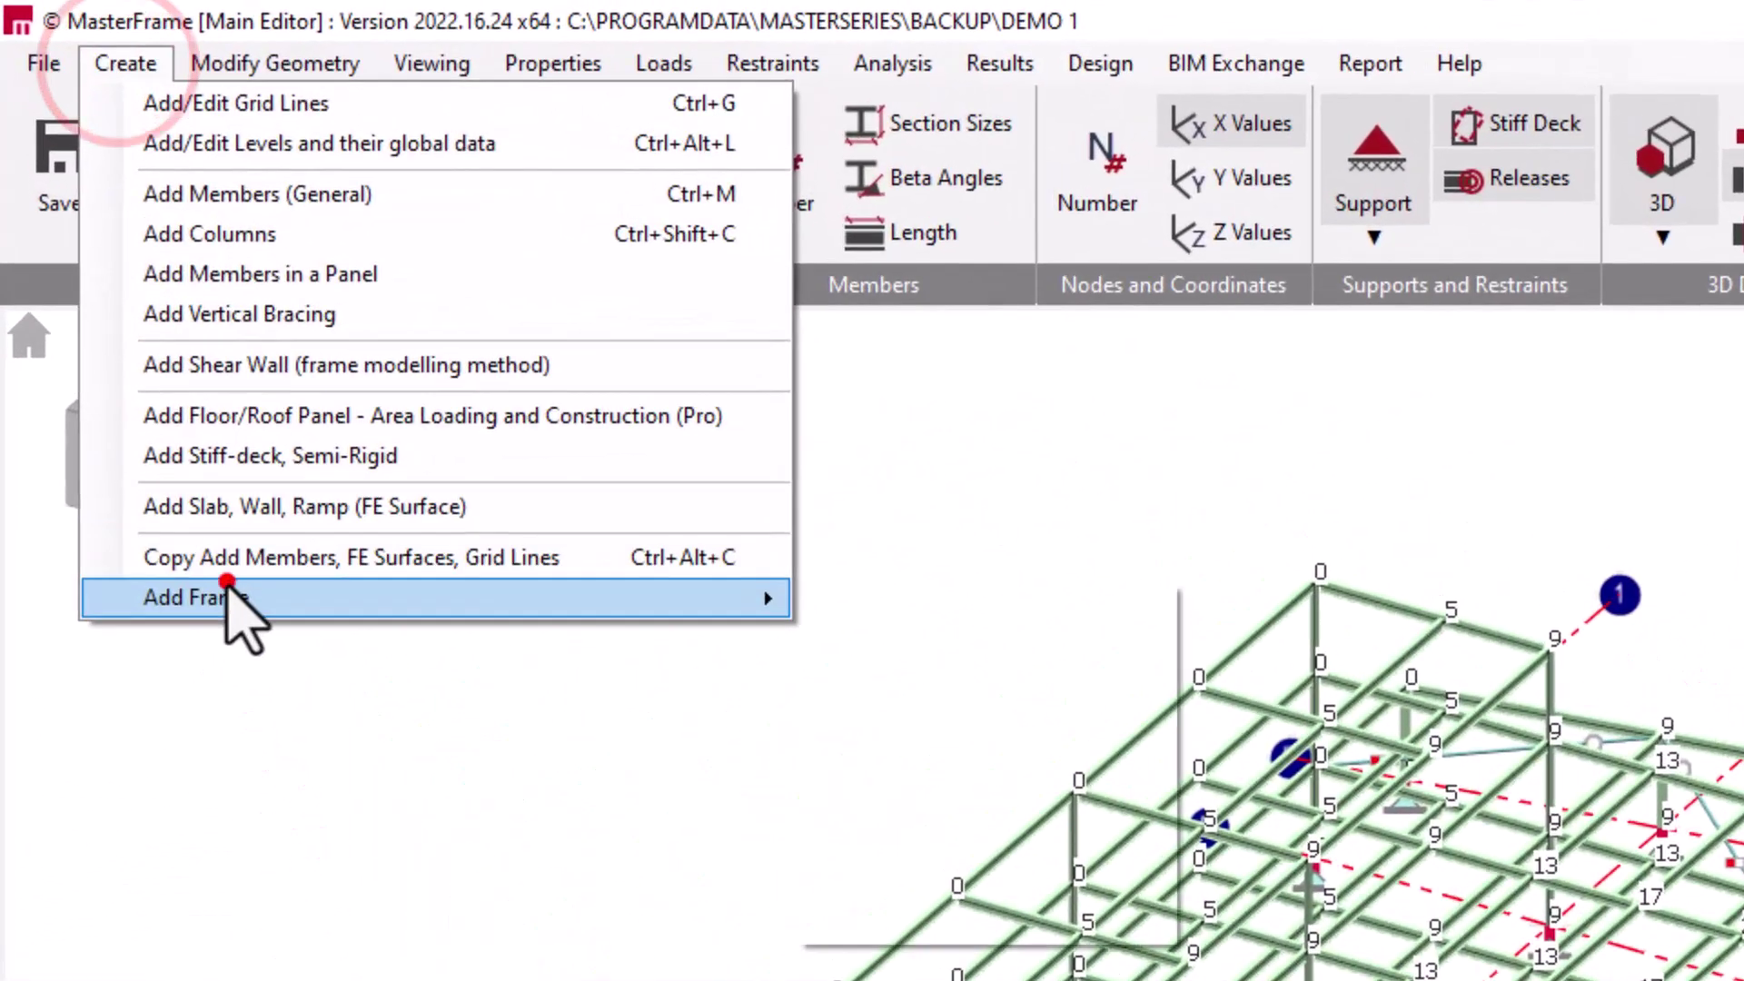
click(195, 518)
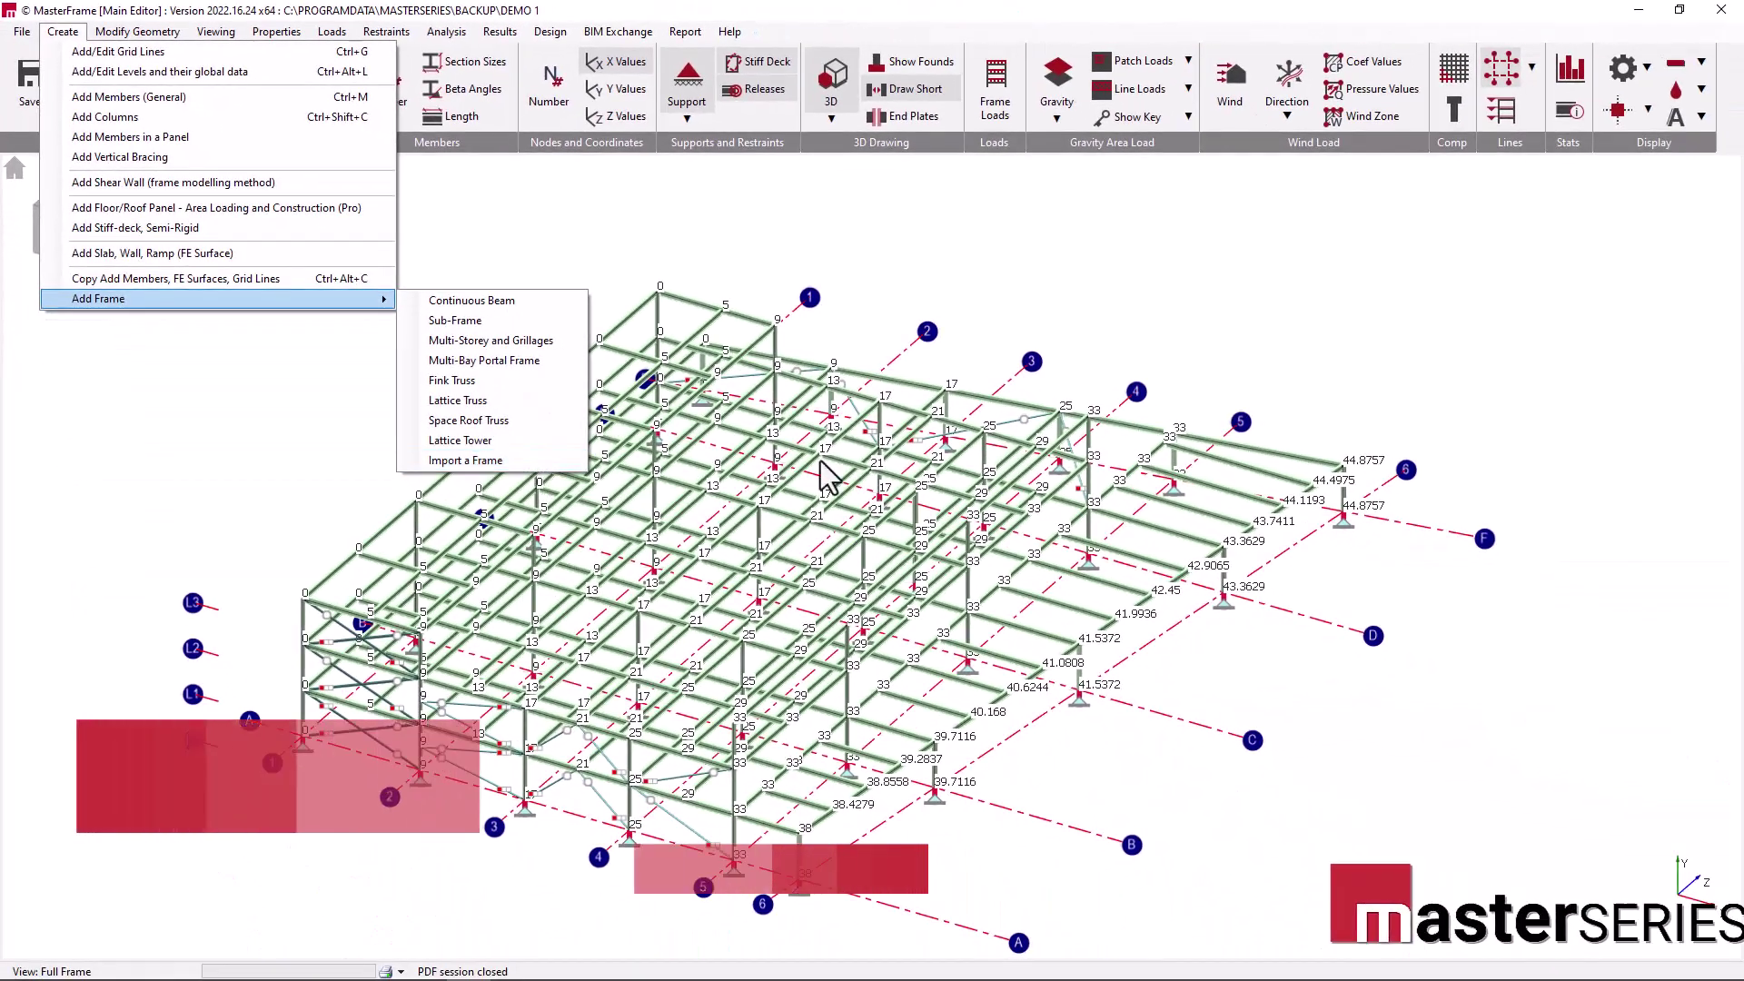
key(Escape)
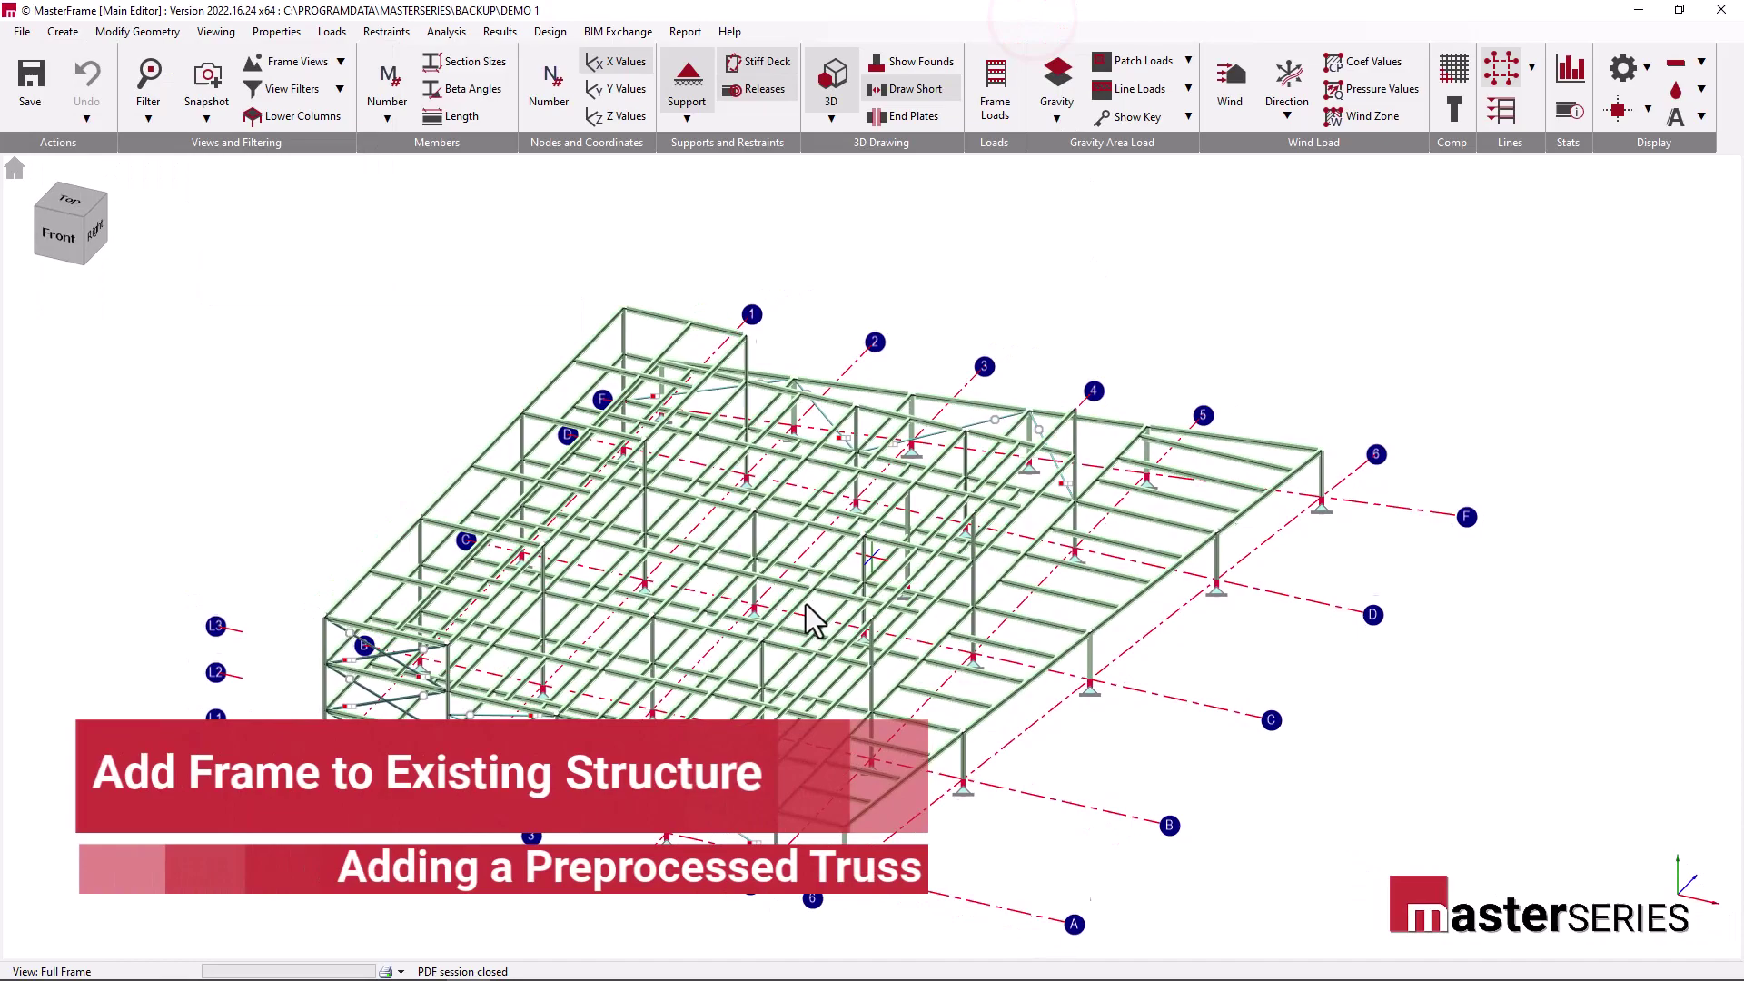
- Hide the X-value labels on the model and start adding a Lattice Truss frame to the existing structure
click(617, 61)
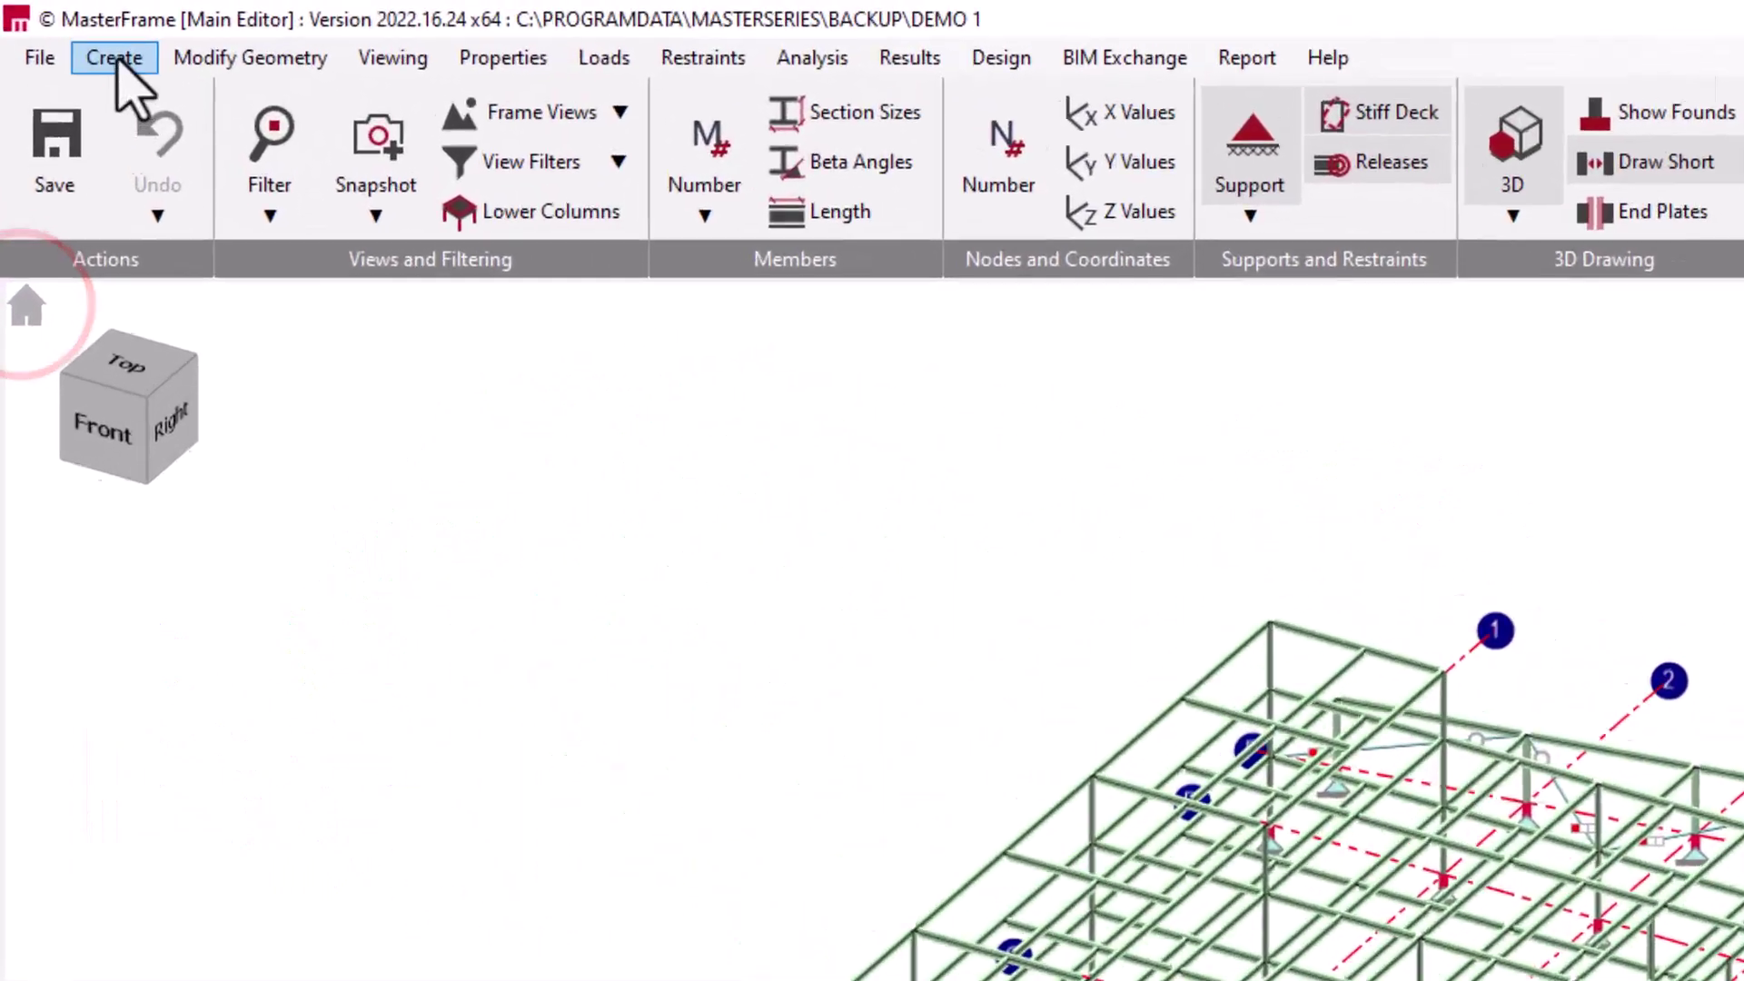
click(62, 31)
mouse_move(119, 298)
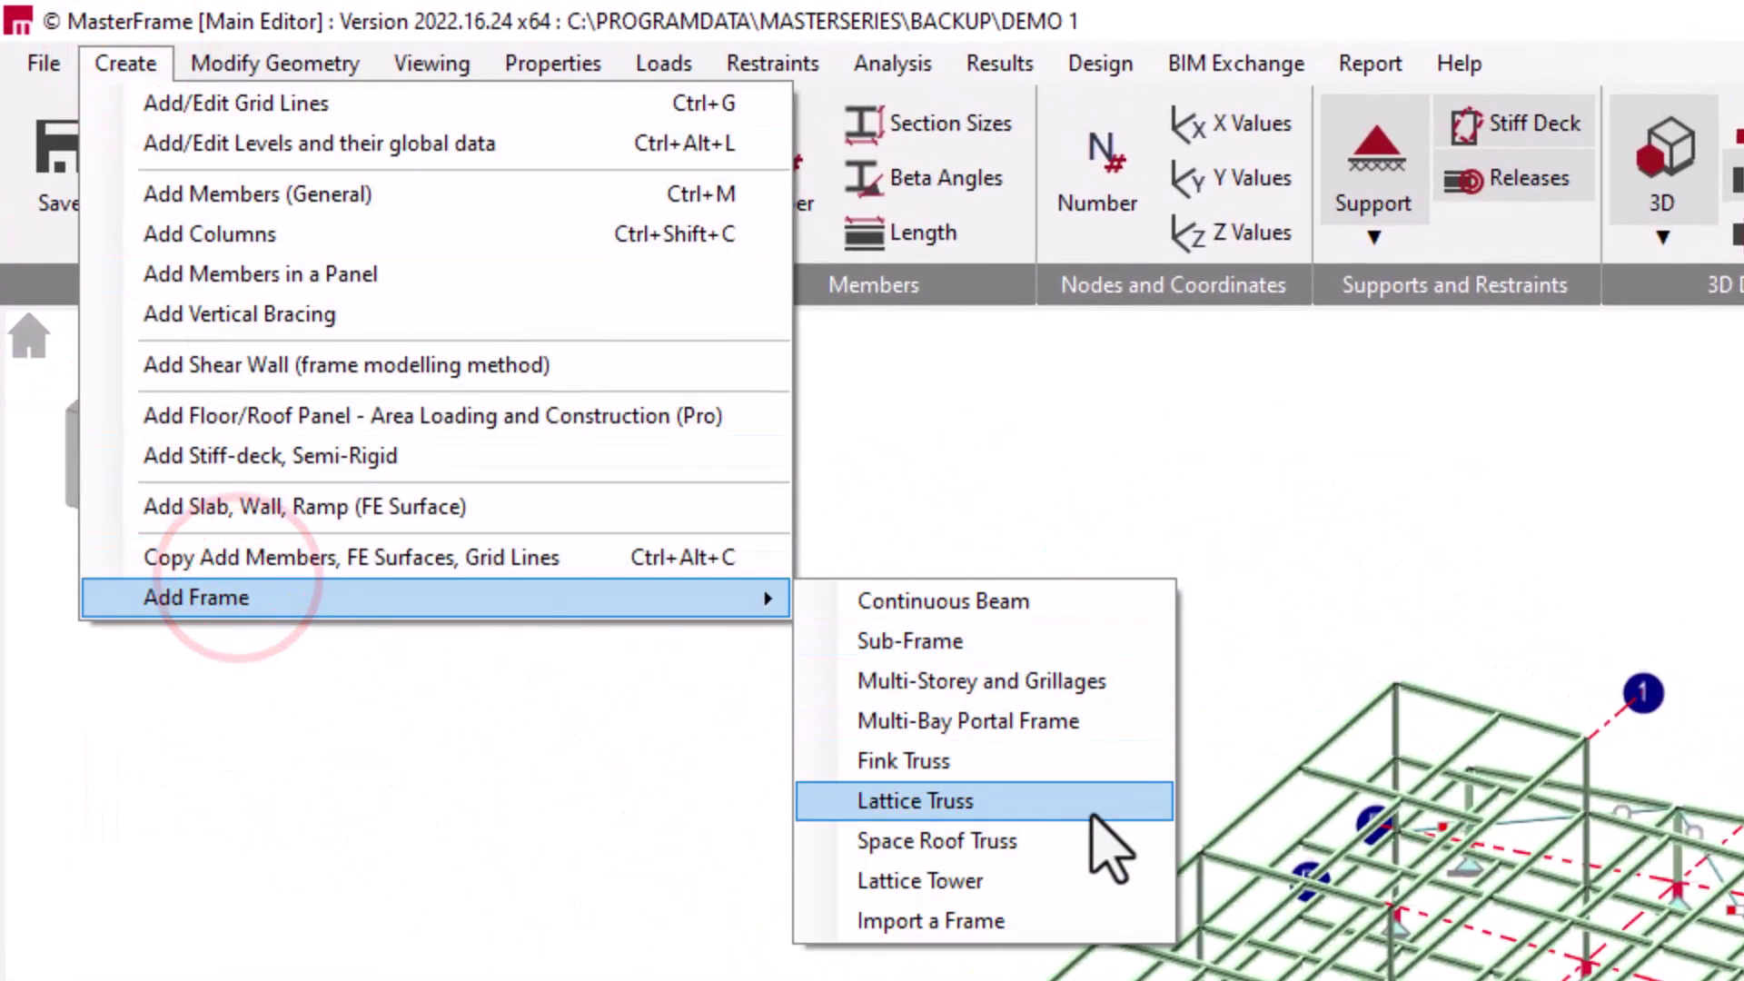
click(1137, 804)
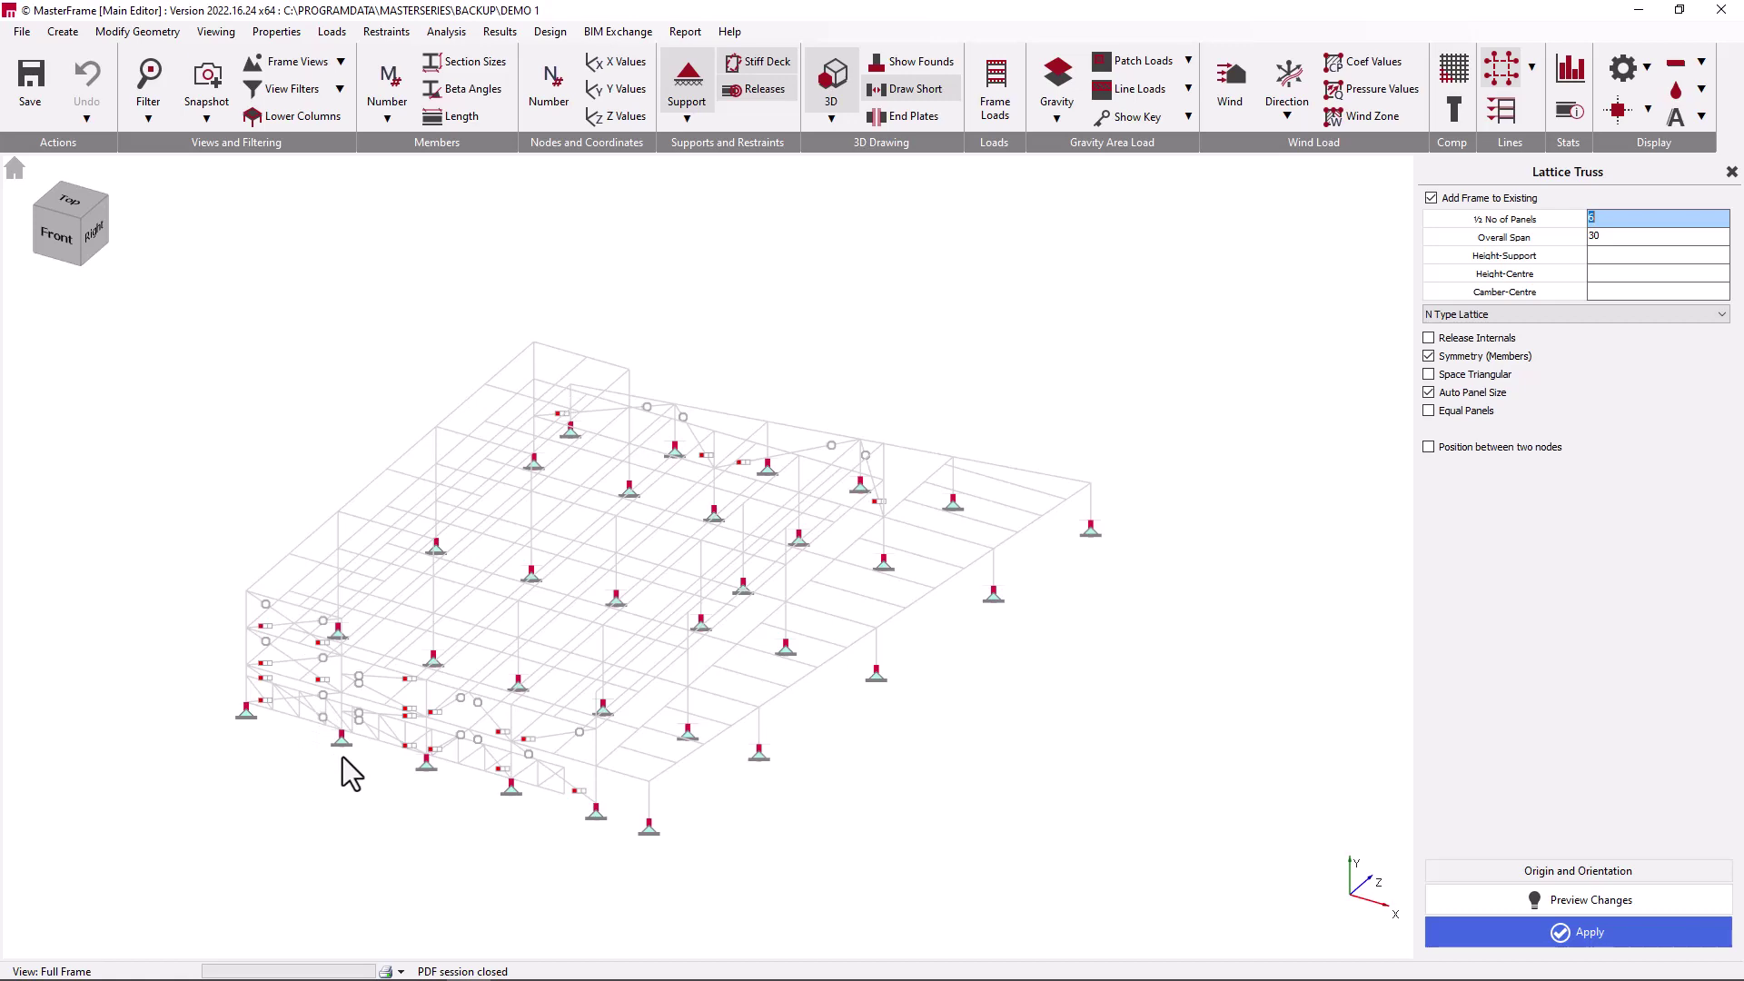
- Set the lattice truss's overall span to 20 and its support height to 1.5
scroll(343, 772, up, 2)
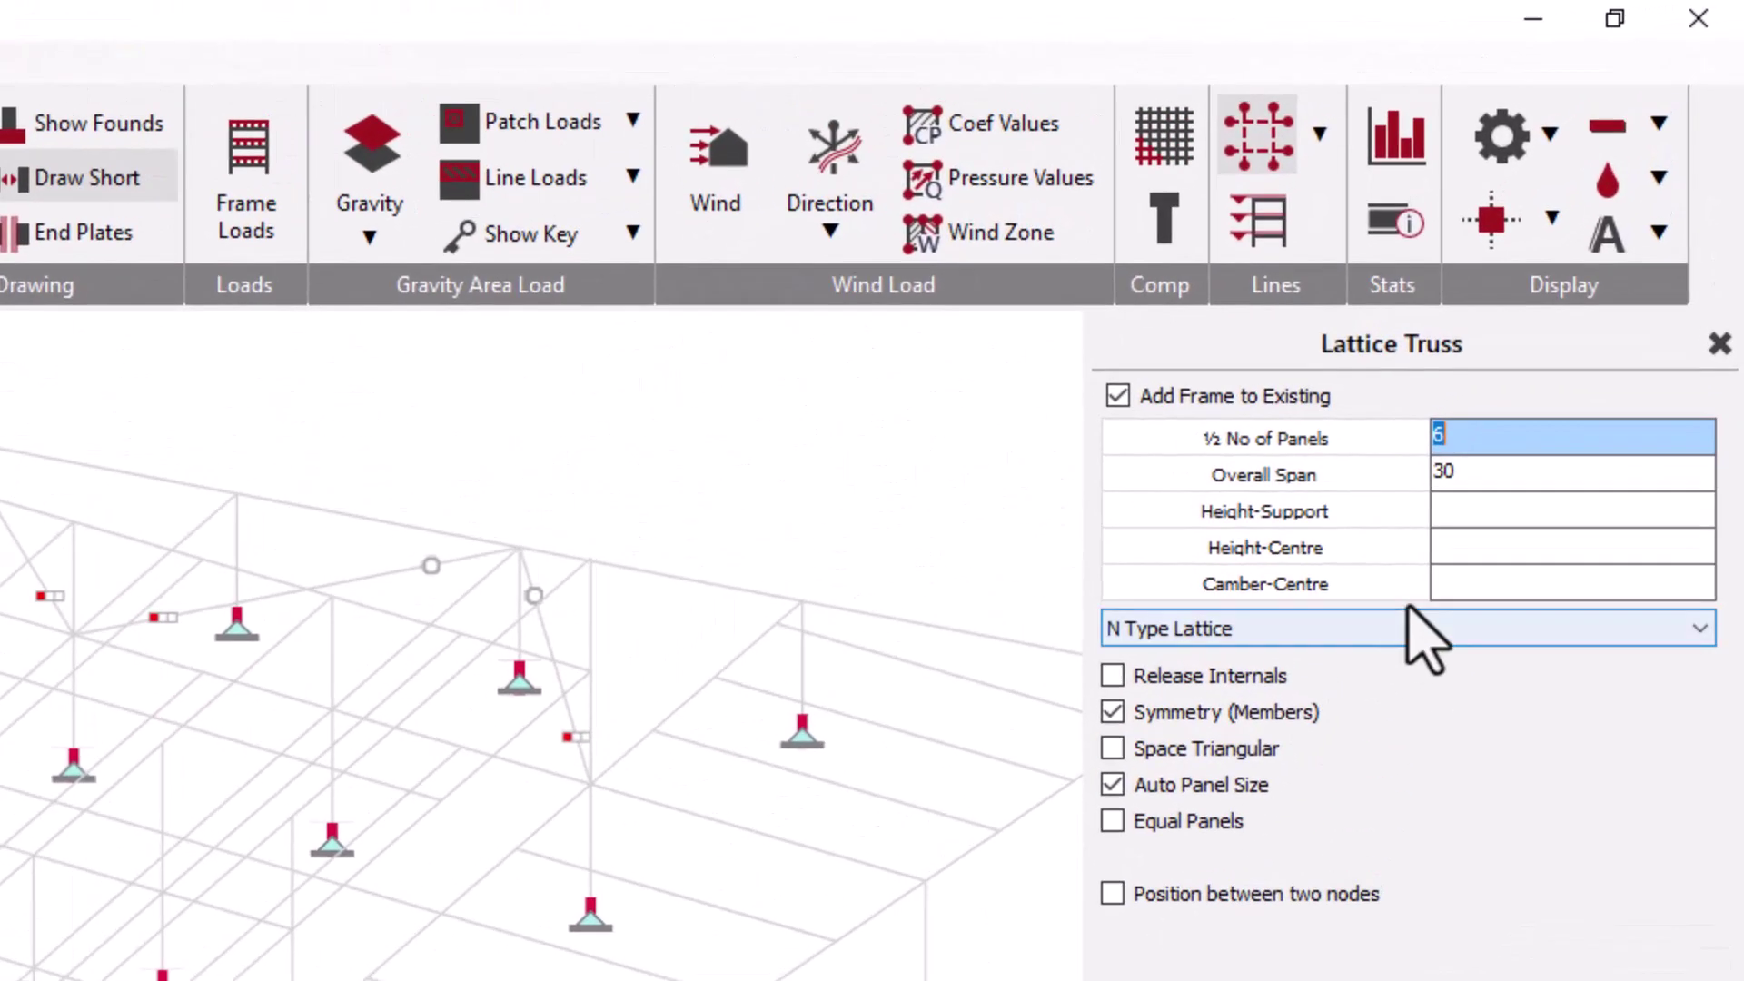
click(1504, 464)
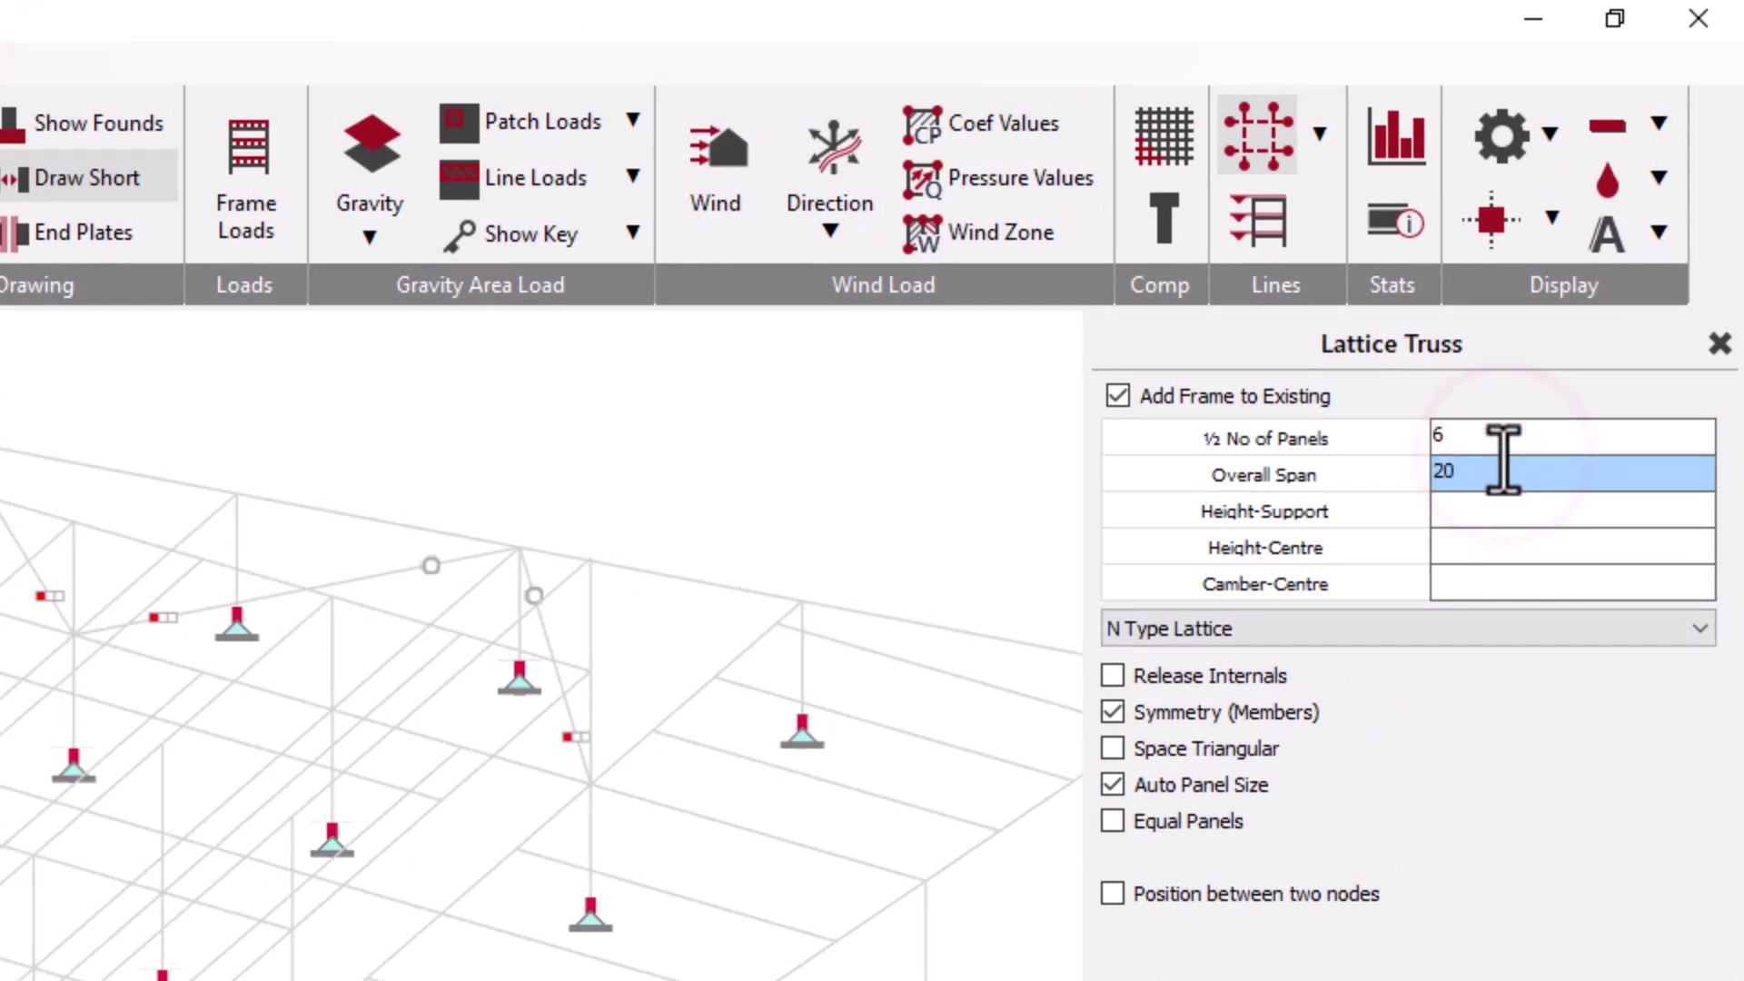
click(1501, 509)
text(1.5)
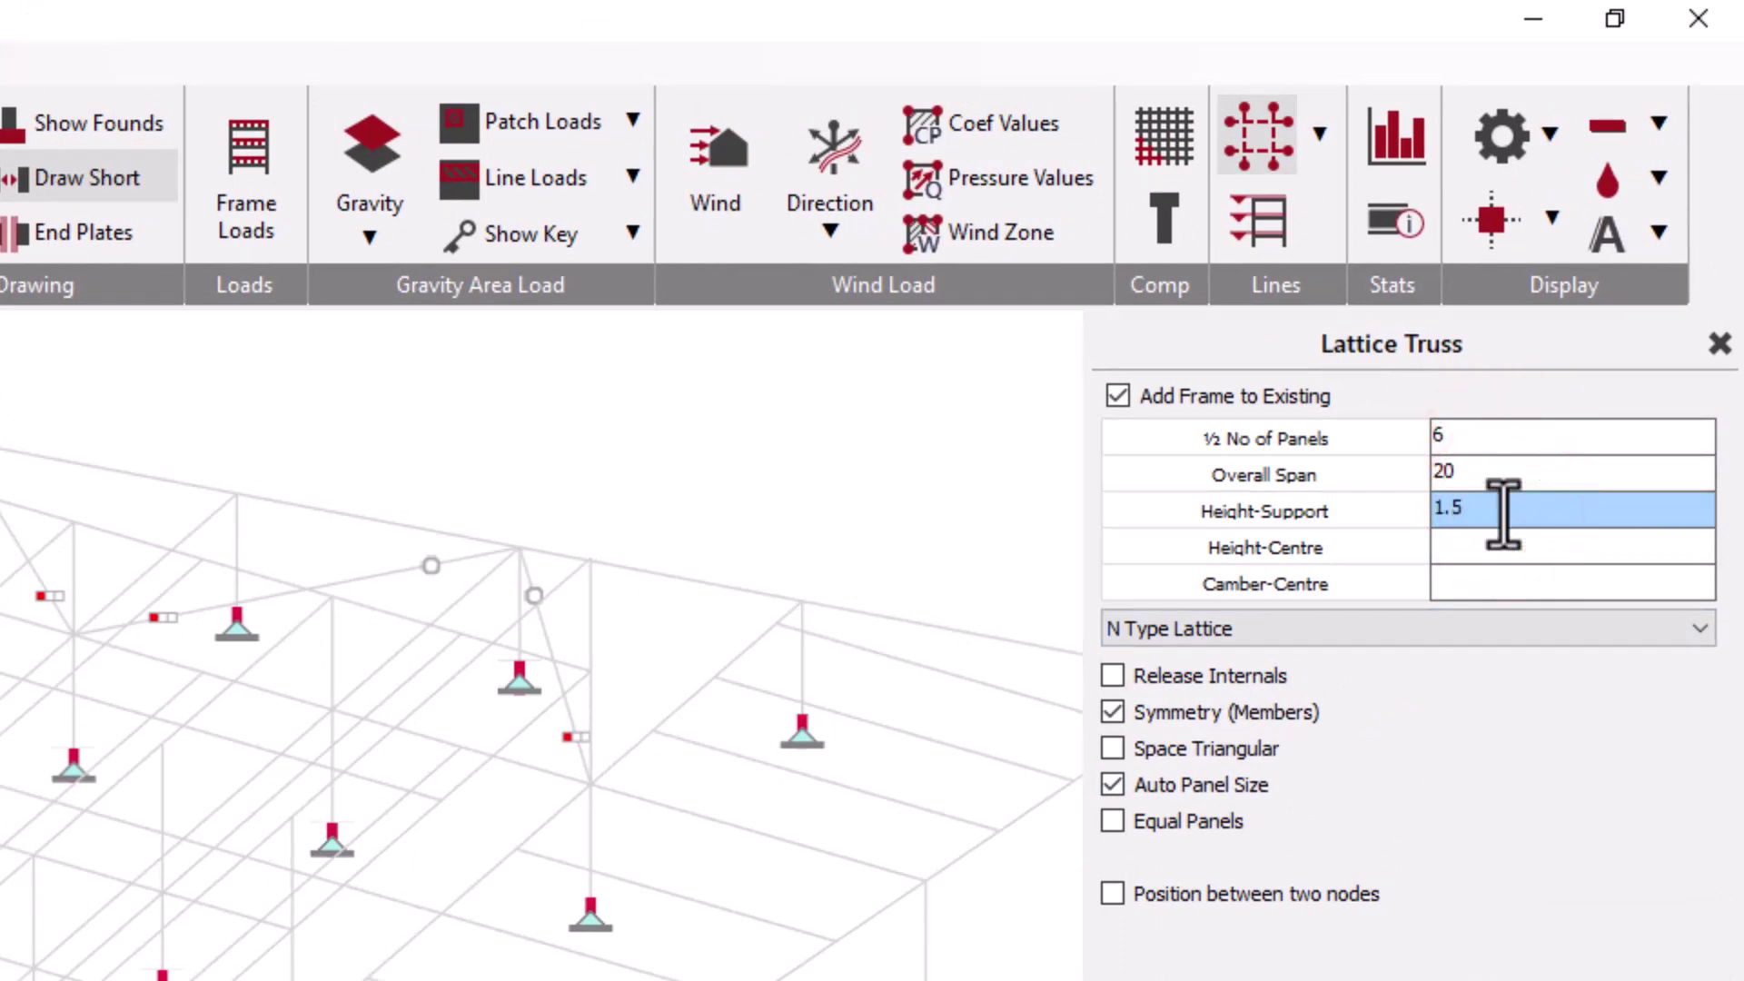
- Try a centre height of 3 and a centre camber of 2 on the lattice truss
click(1493, 536)
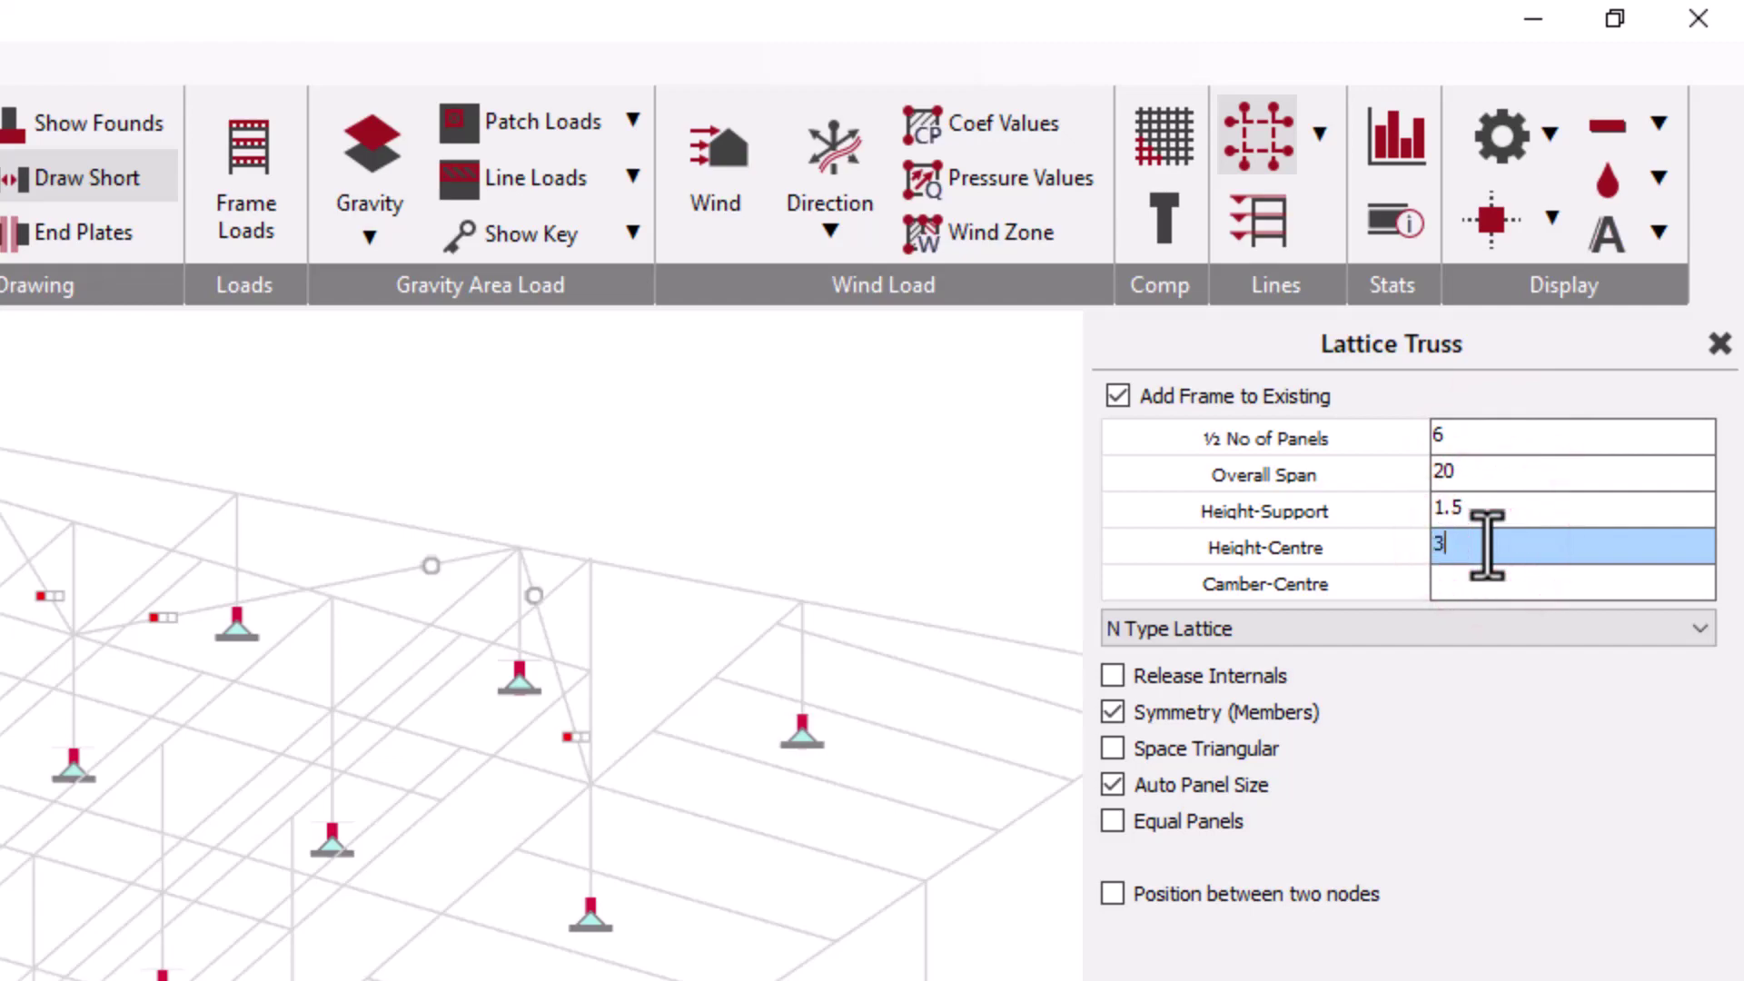
click(1443, 581)
text(2)
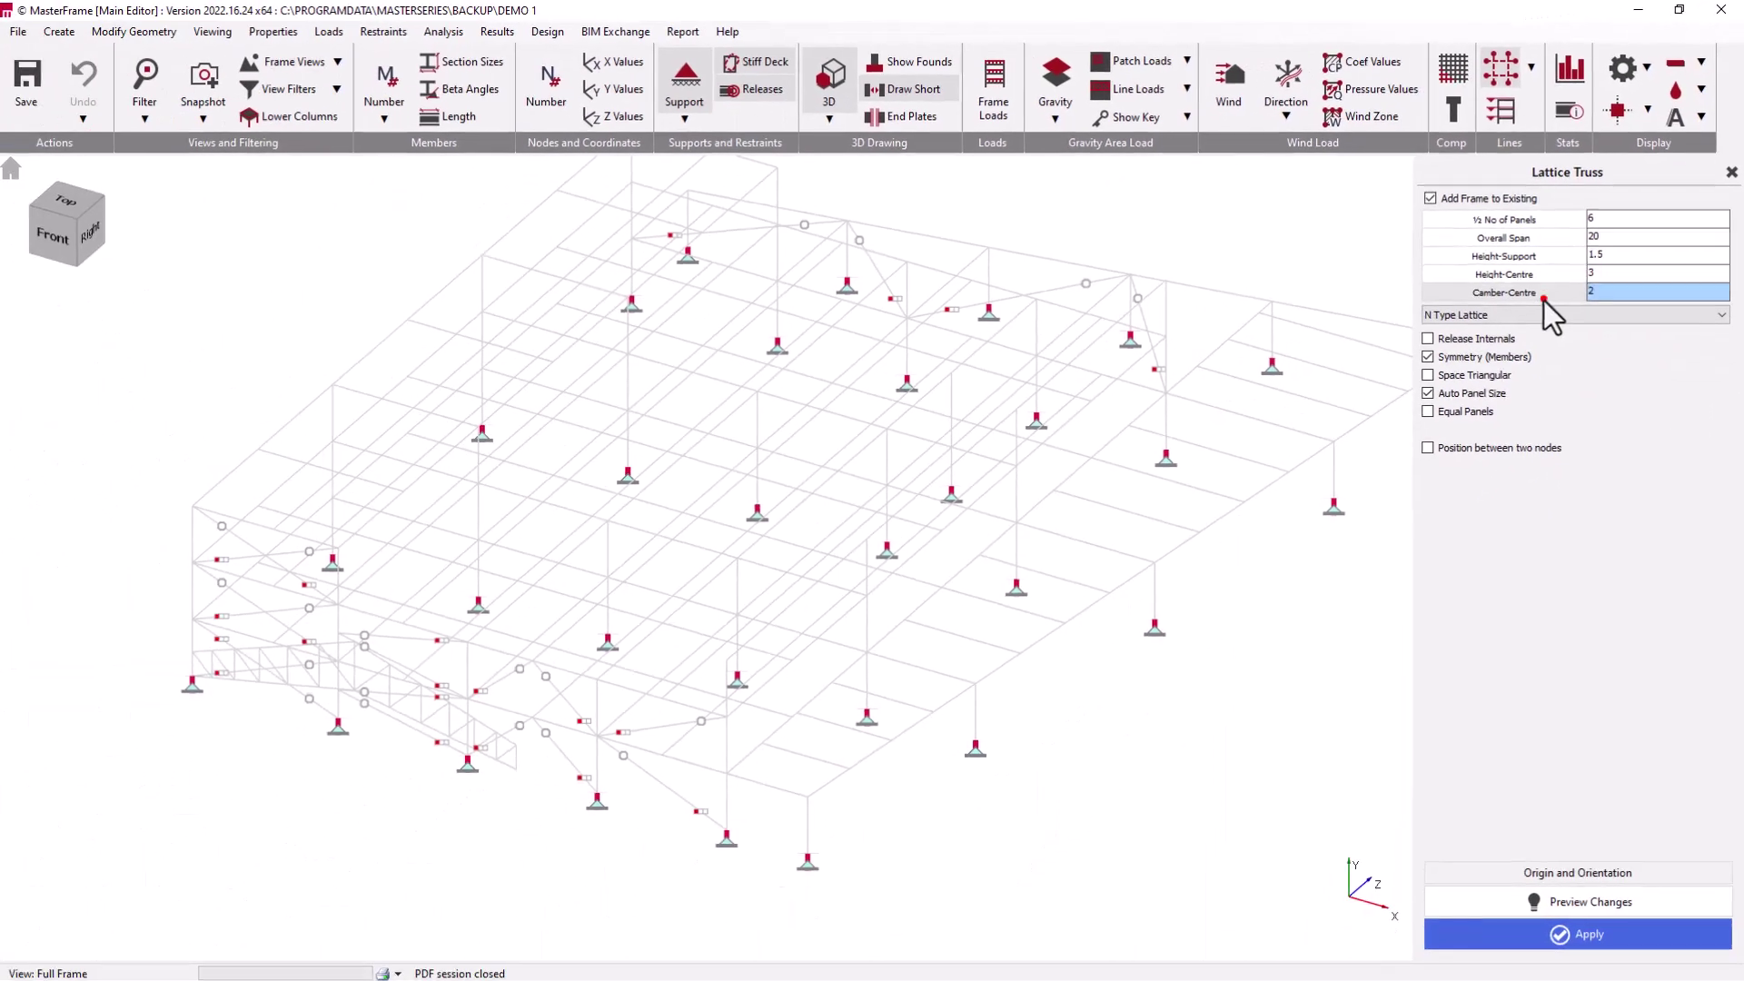
click(1544, 428)
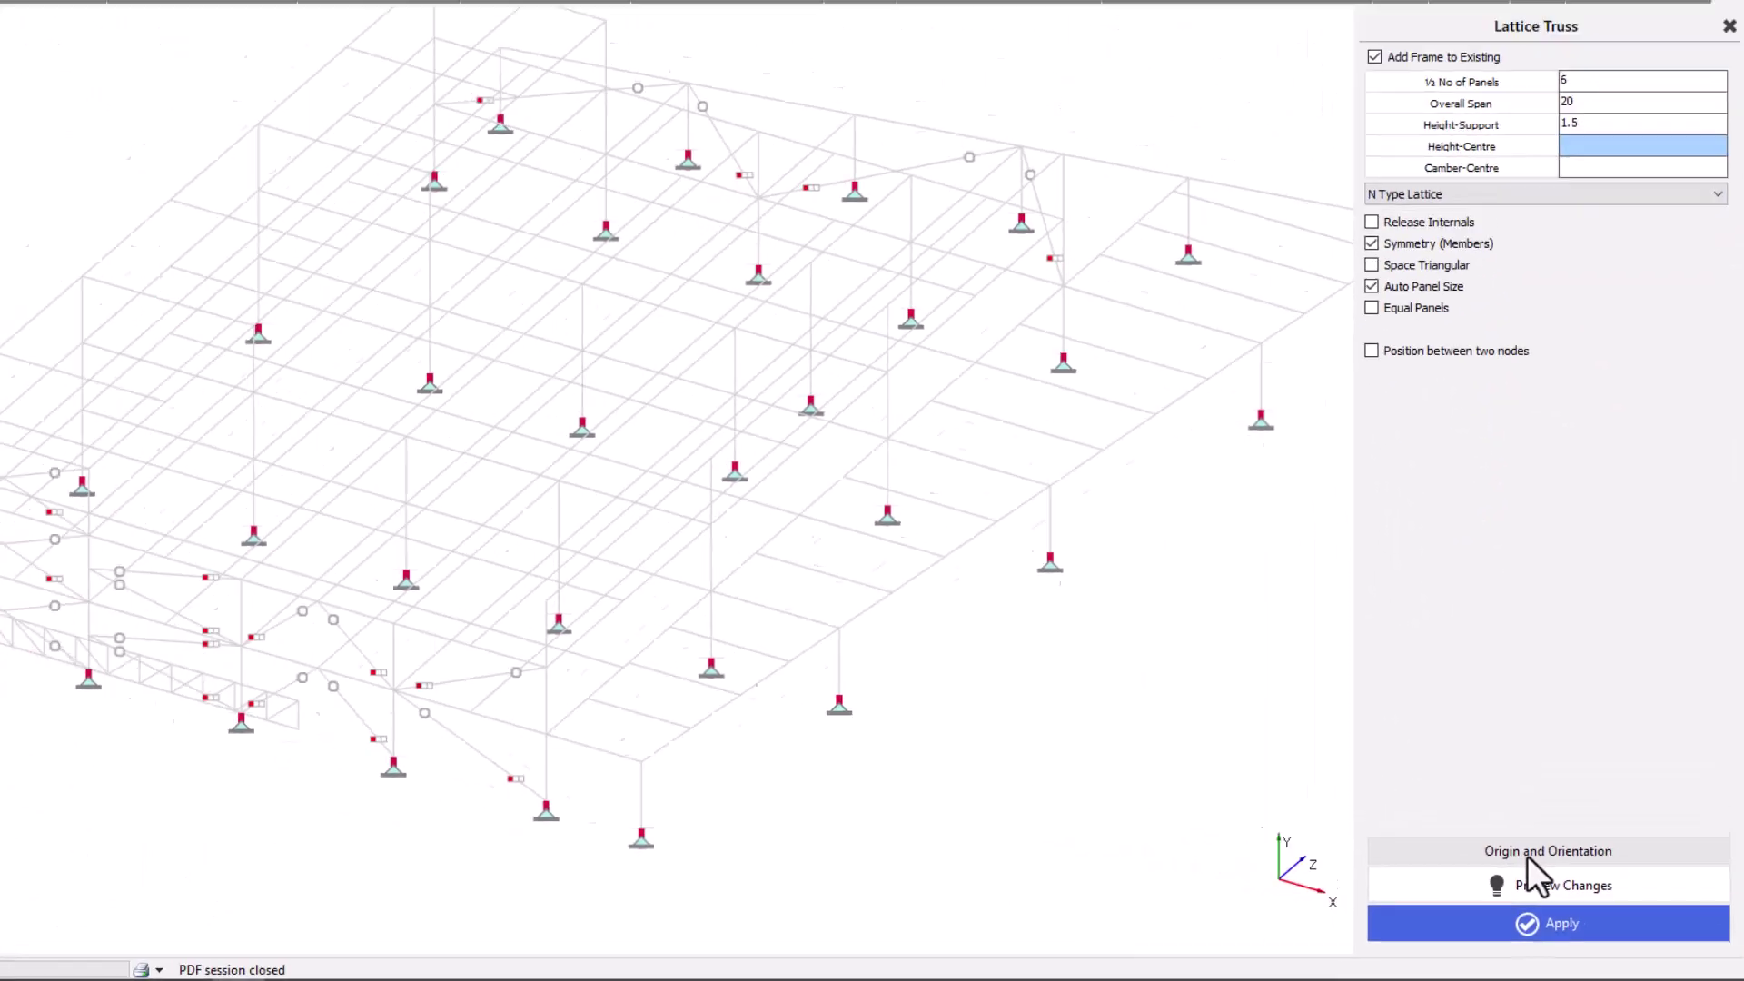
- In the truss's origin and orientation settings, shift the frame 45 m along X and rotate it 45 degrees about Y
click(1528, 854)
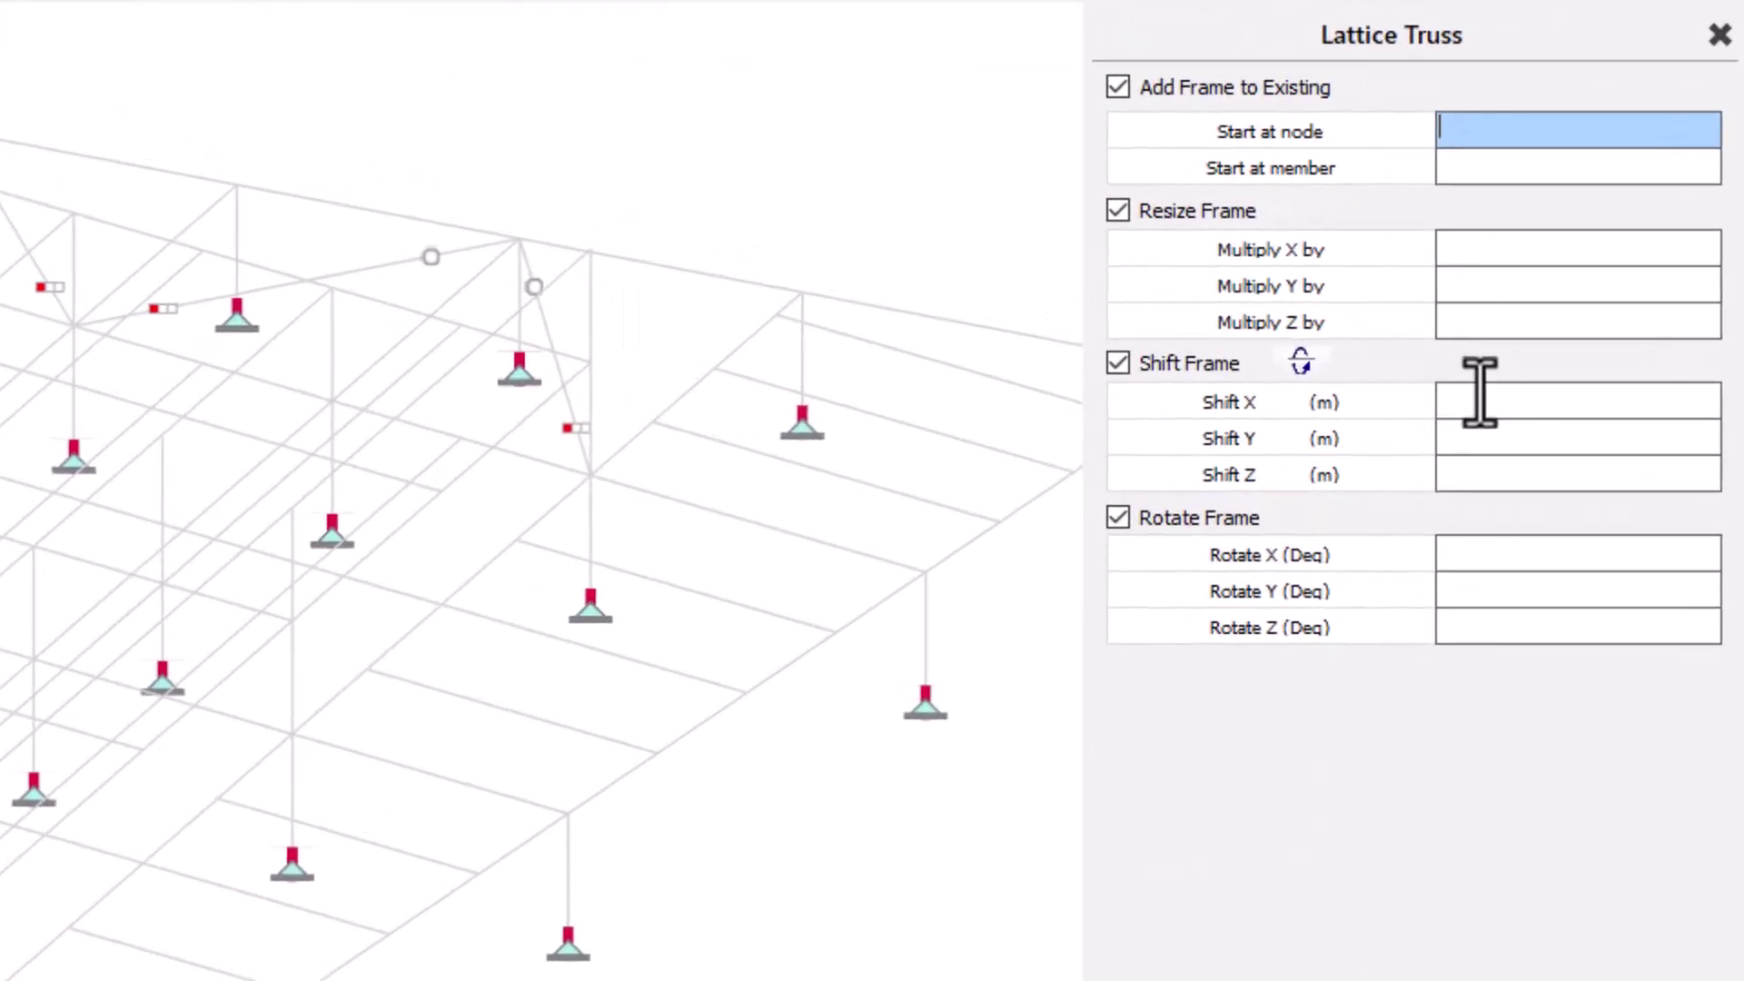
click(1481, 400)
text(30)
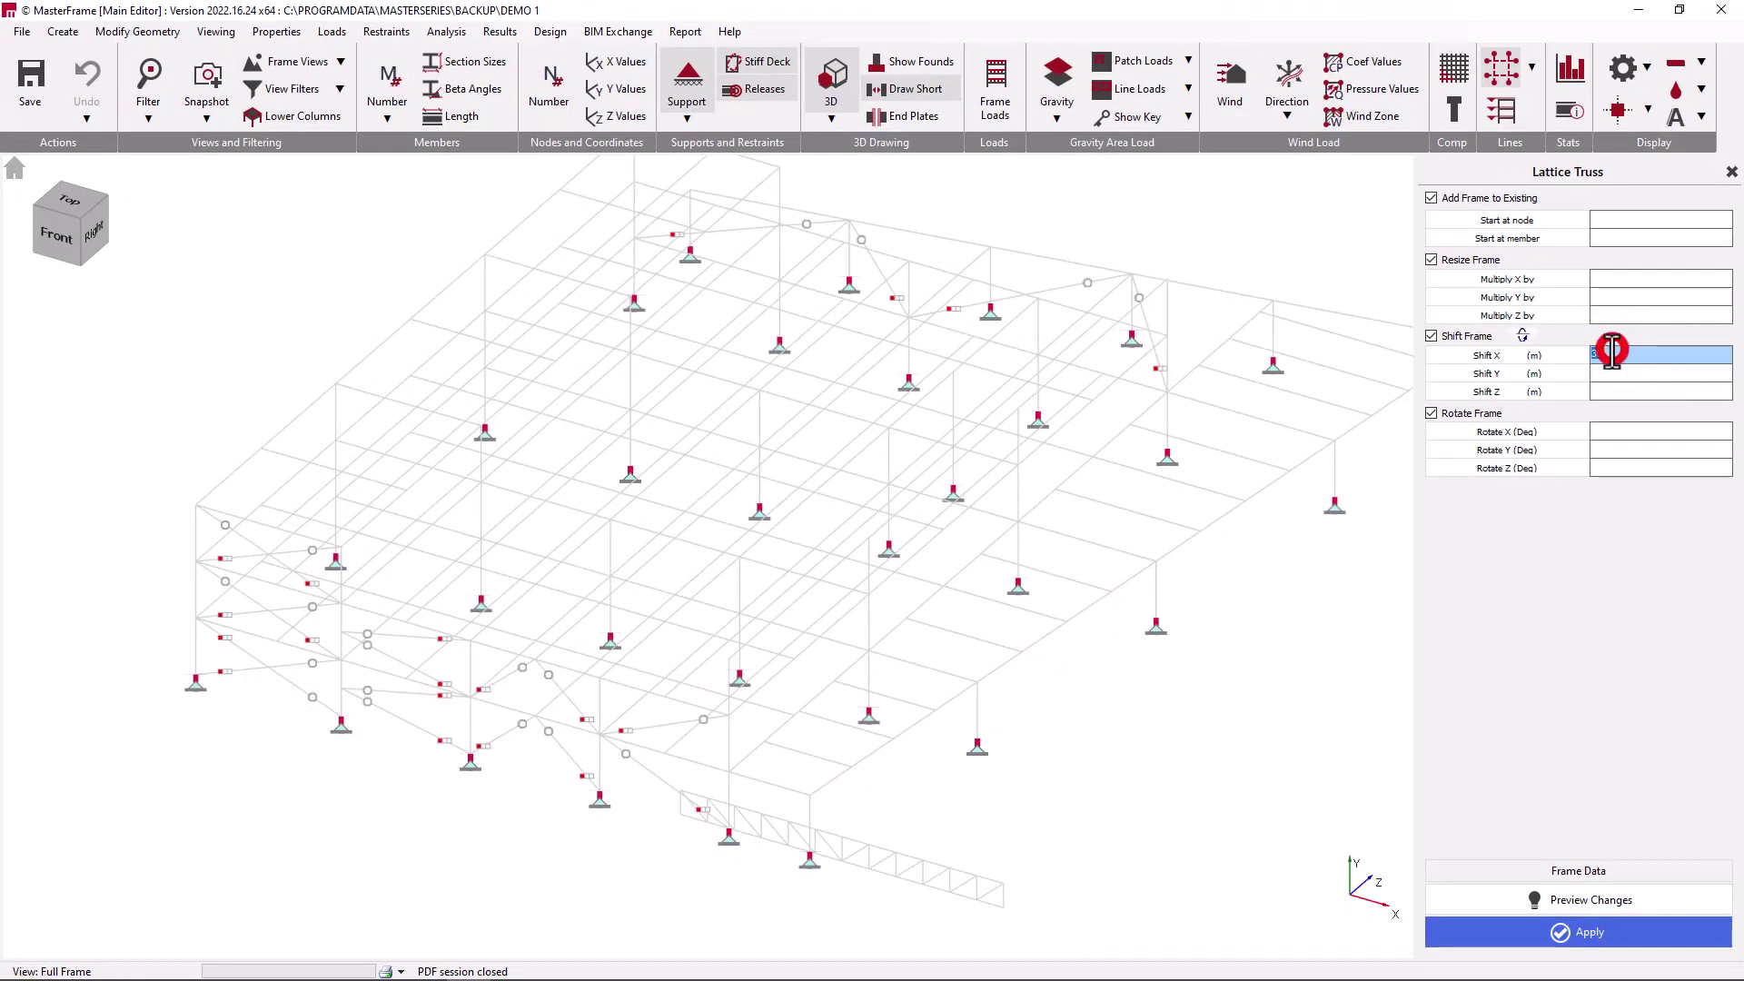
text(45)
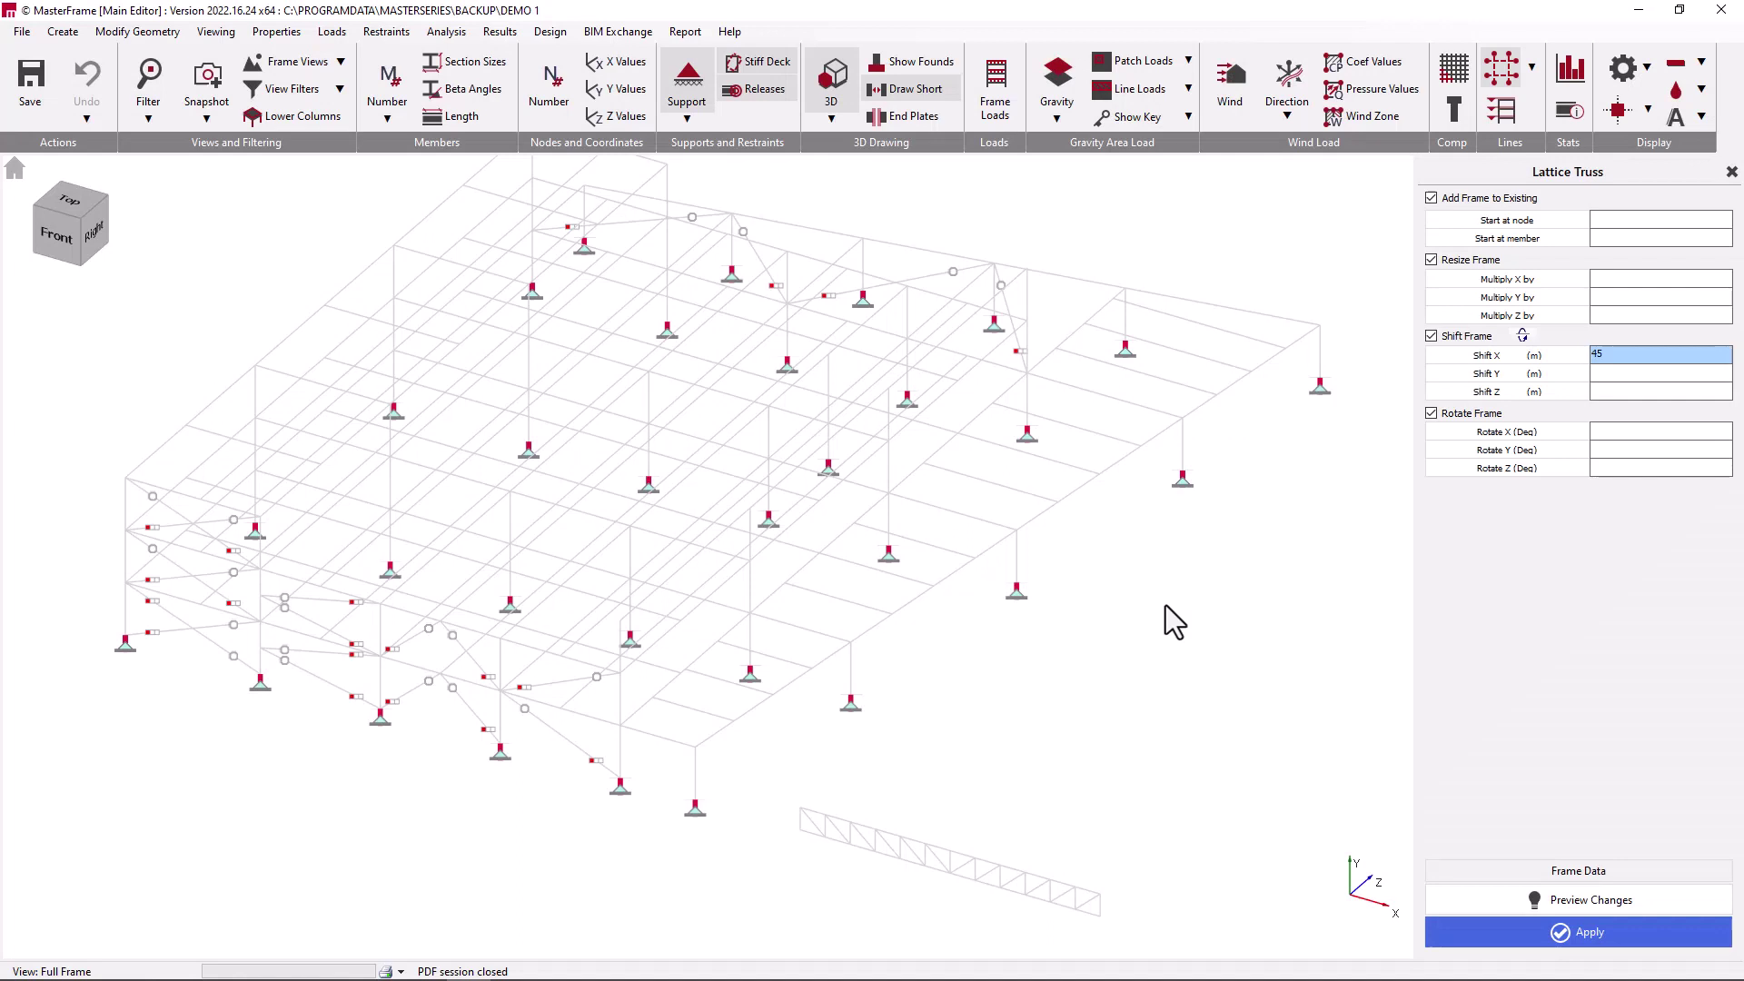
click(1634, 452)
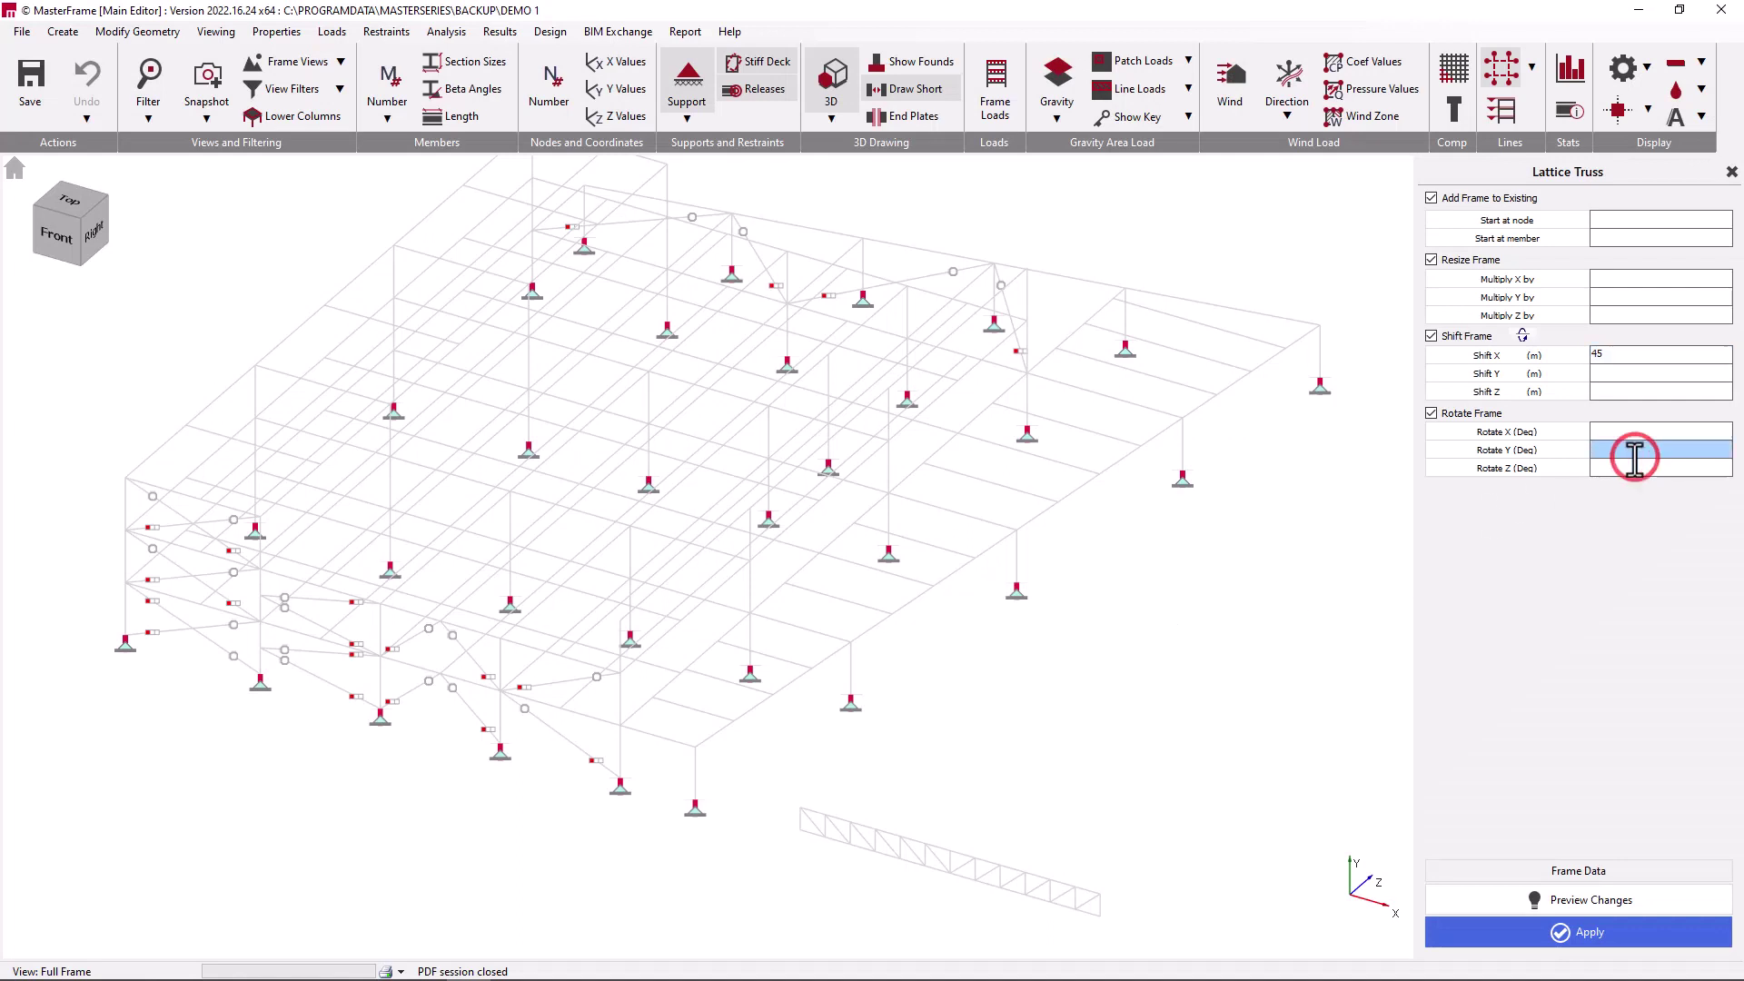
text(45)
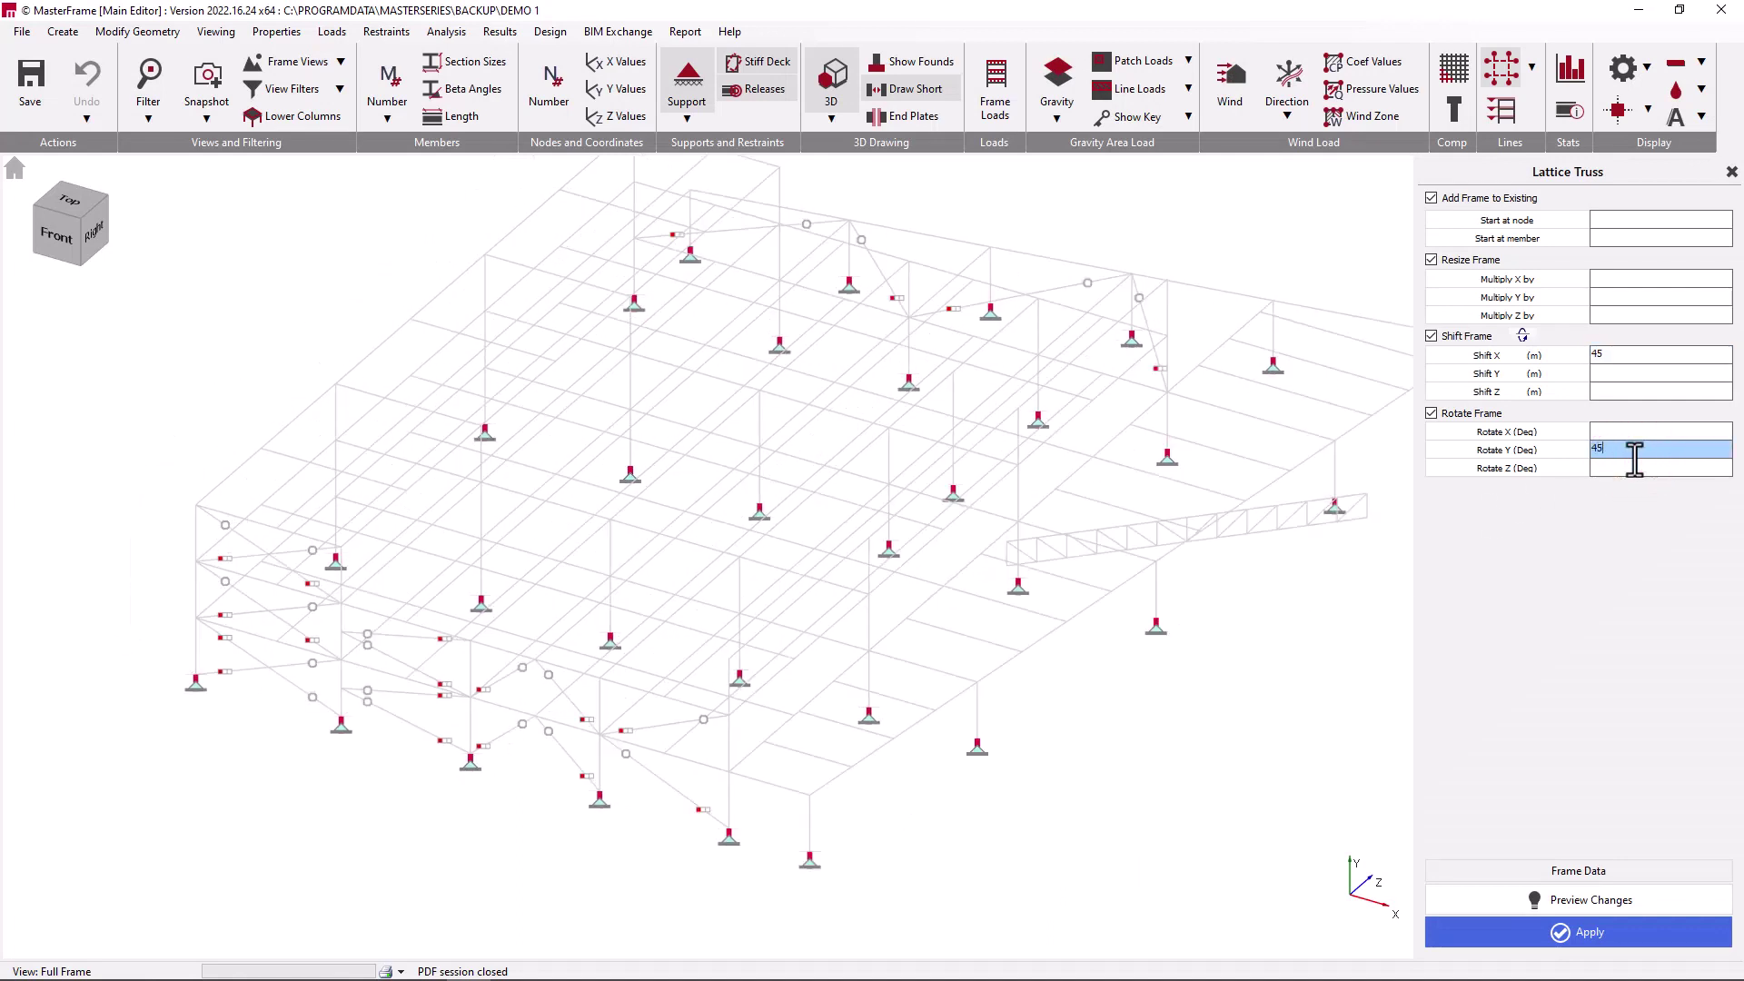
- Check the shifted and rotated truss from above and toggle the order in which shift and rotation are applied
click(73, 200)
scroll(999, 581, down, 1)
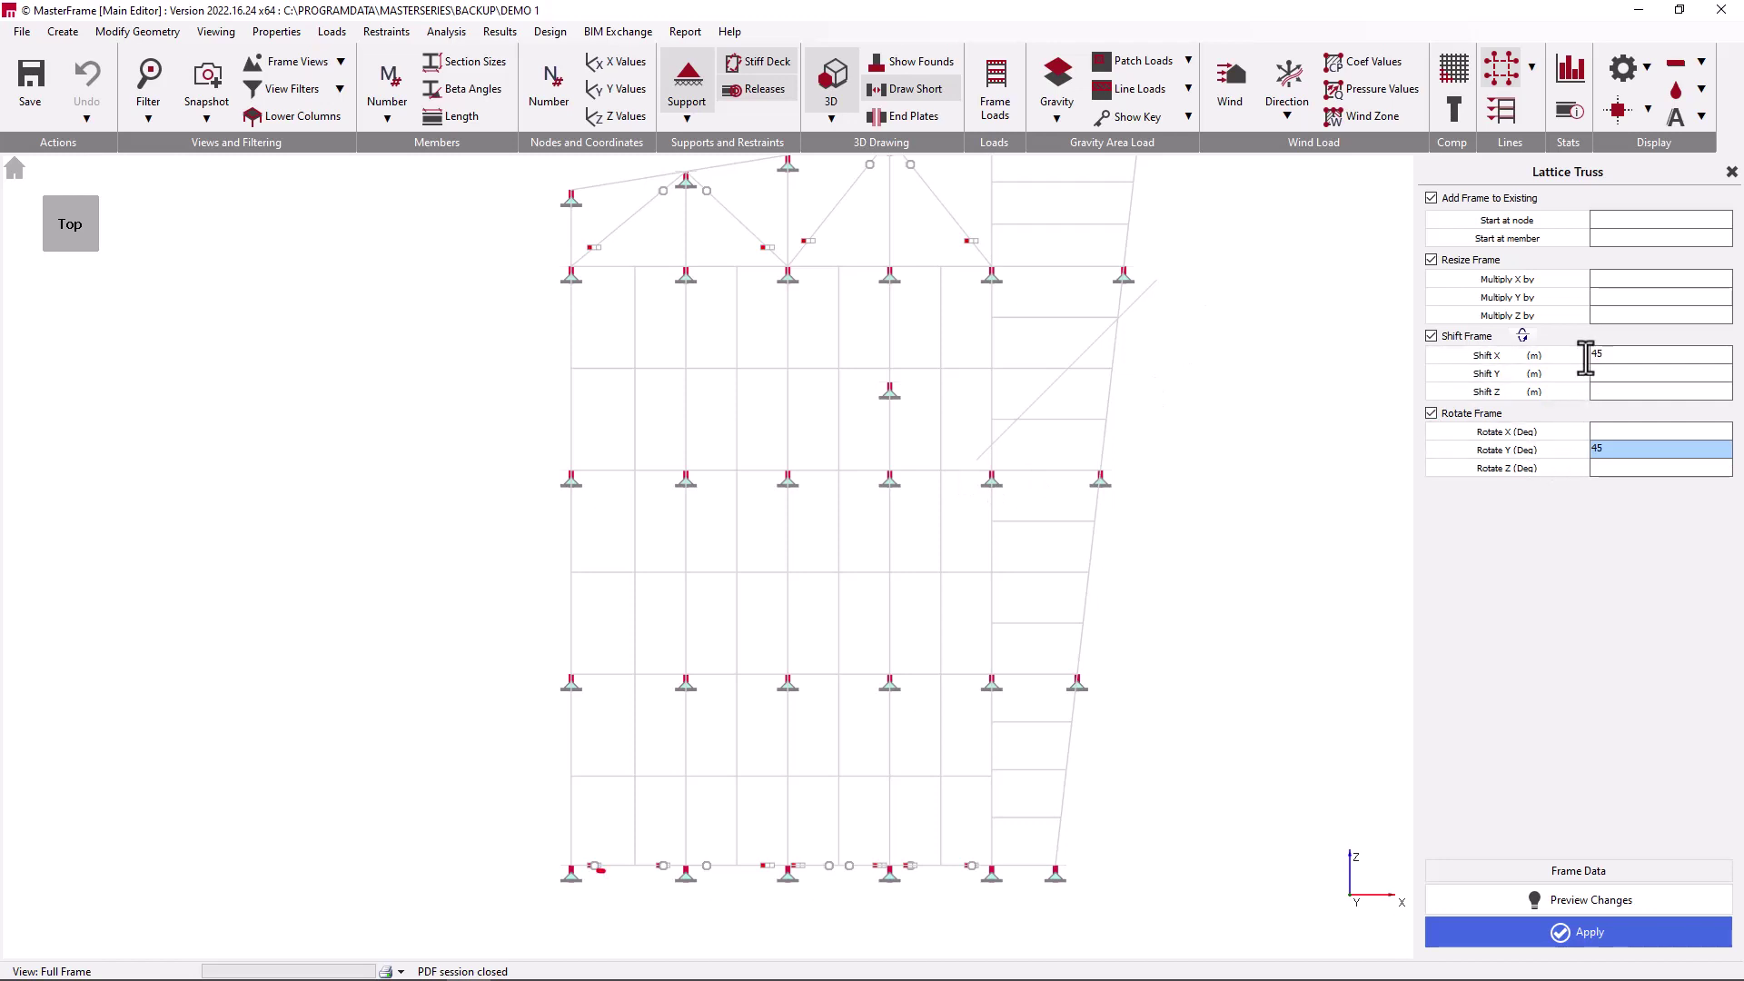
click(1626, 356)
click(1661, 449)
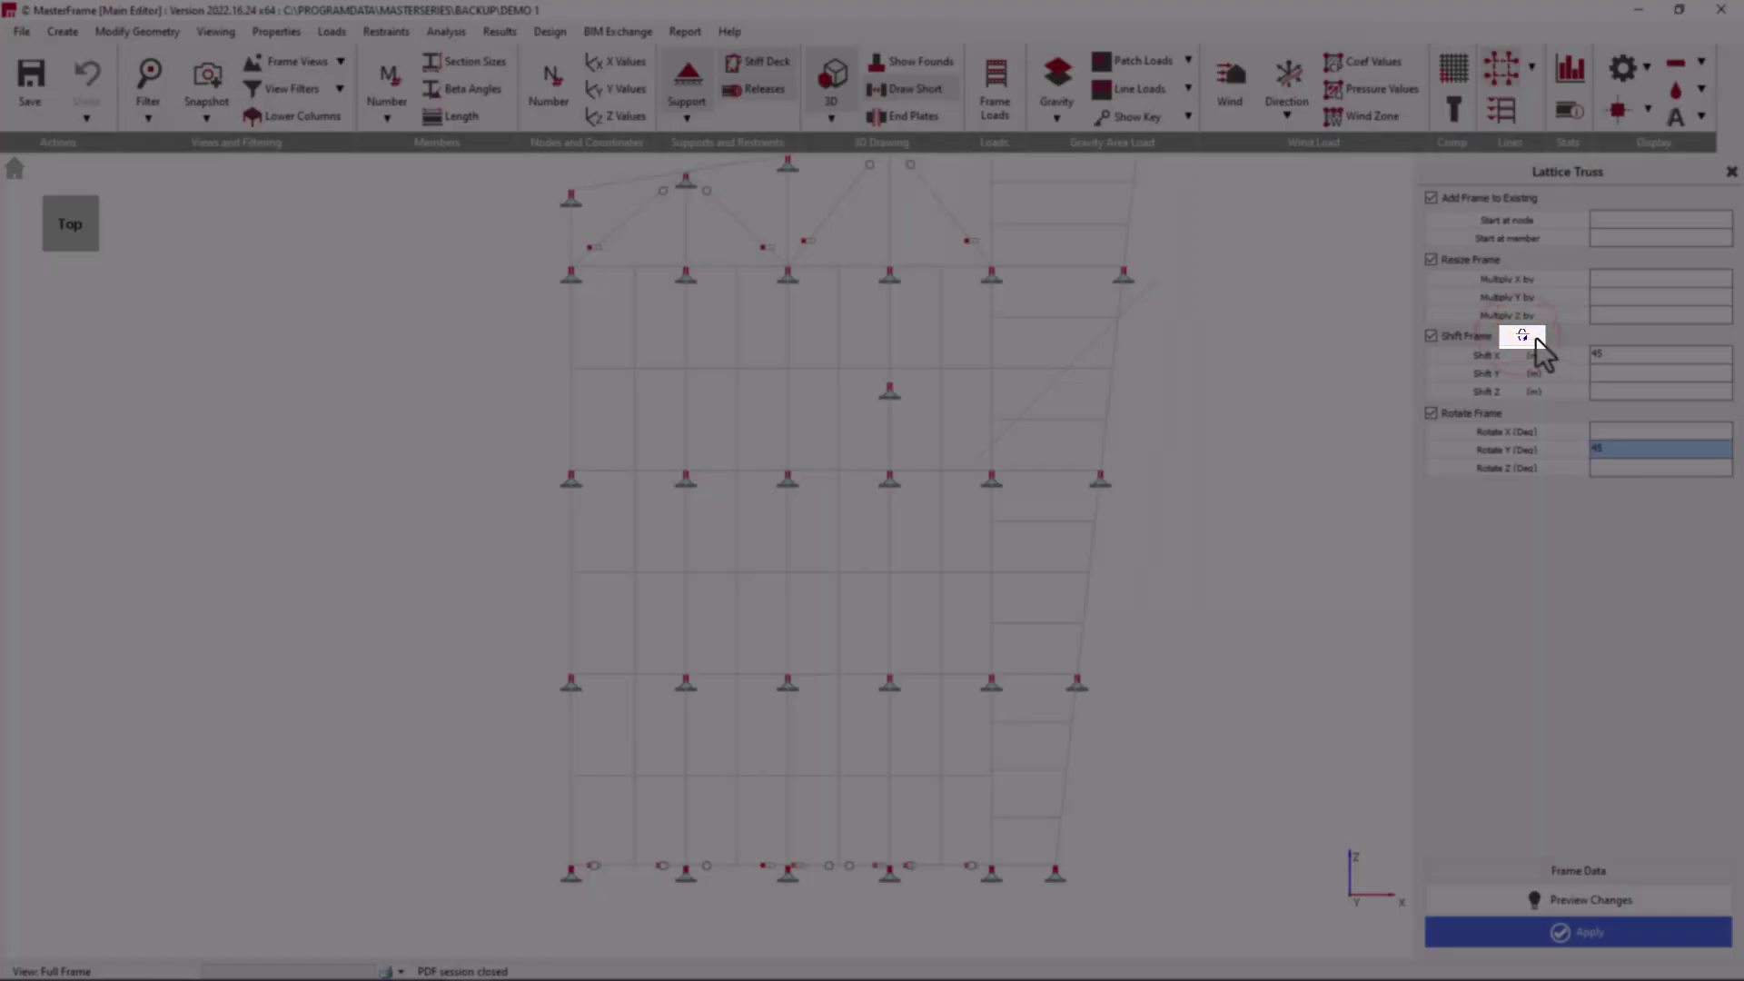
click(1523, 336)
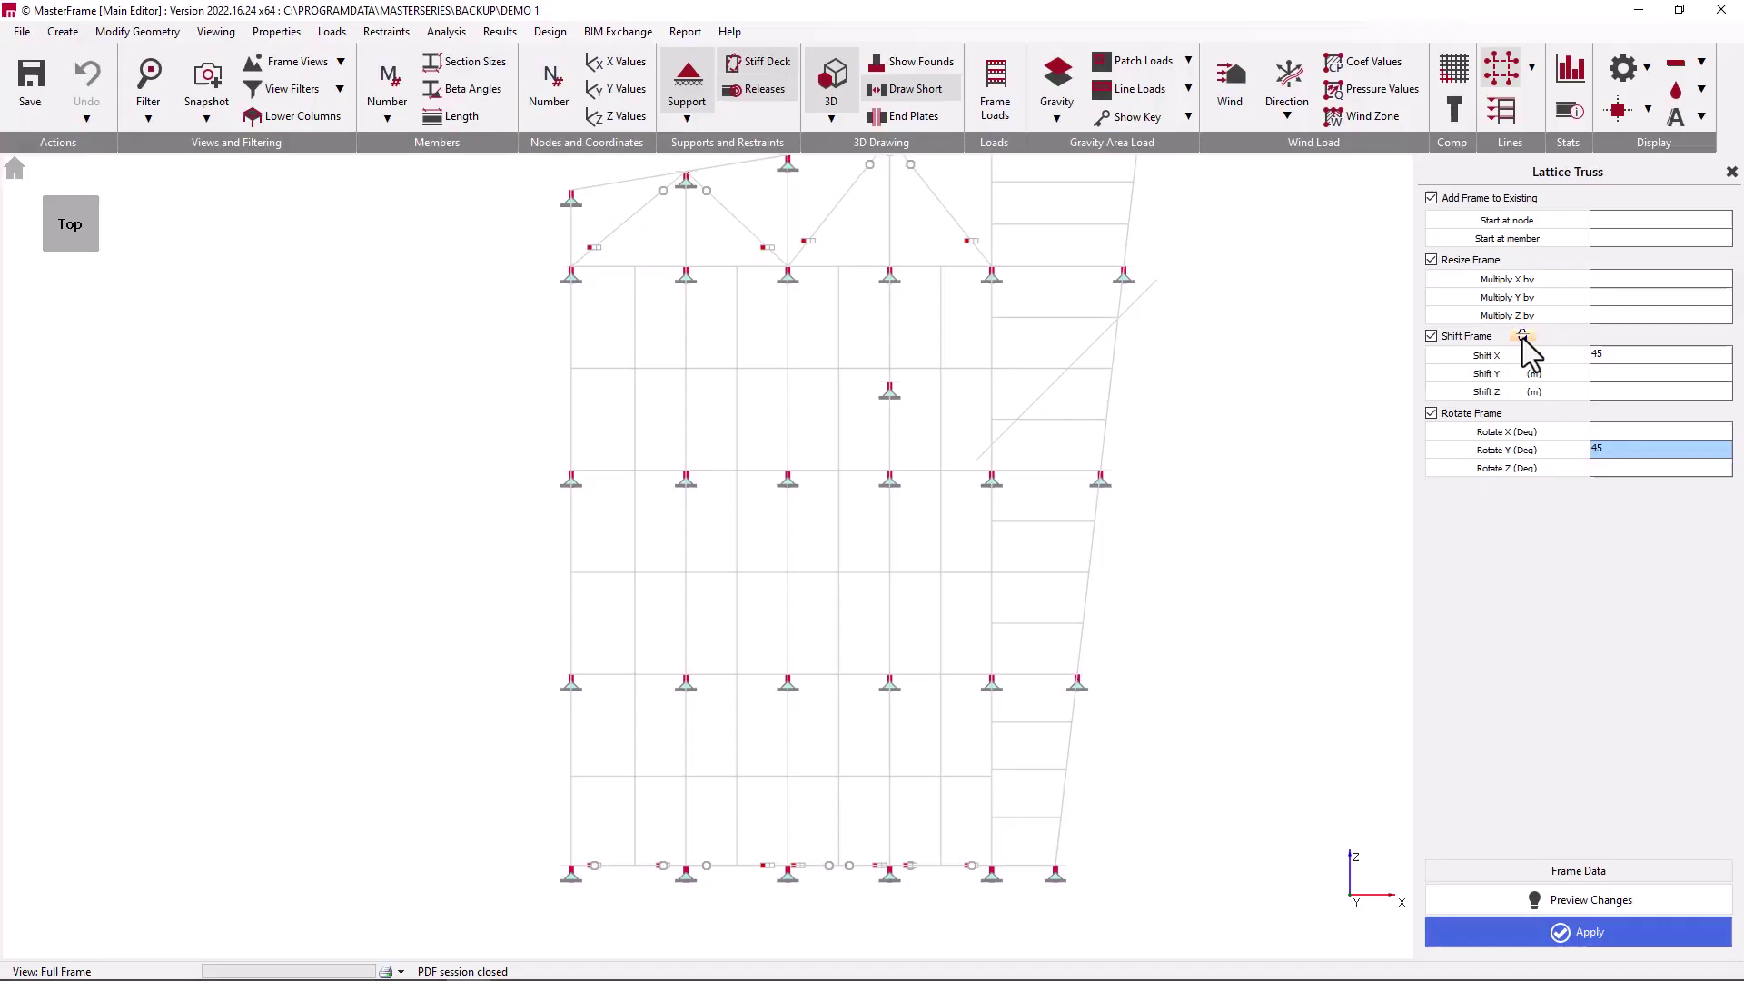
- Position the truss between two nodes, picking upper column nodes 217 and 218 on the far side of the building
click(86, 247)
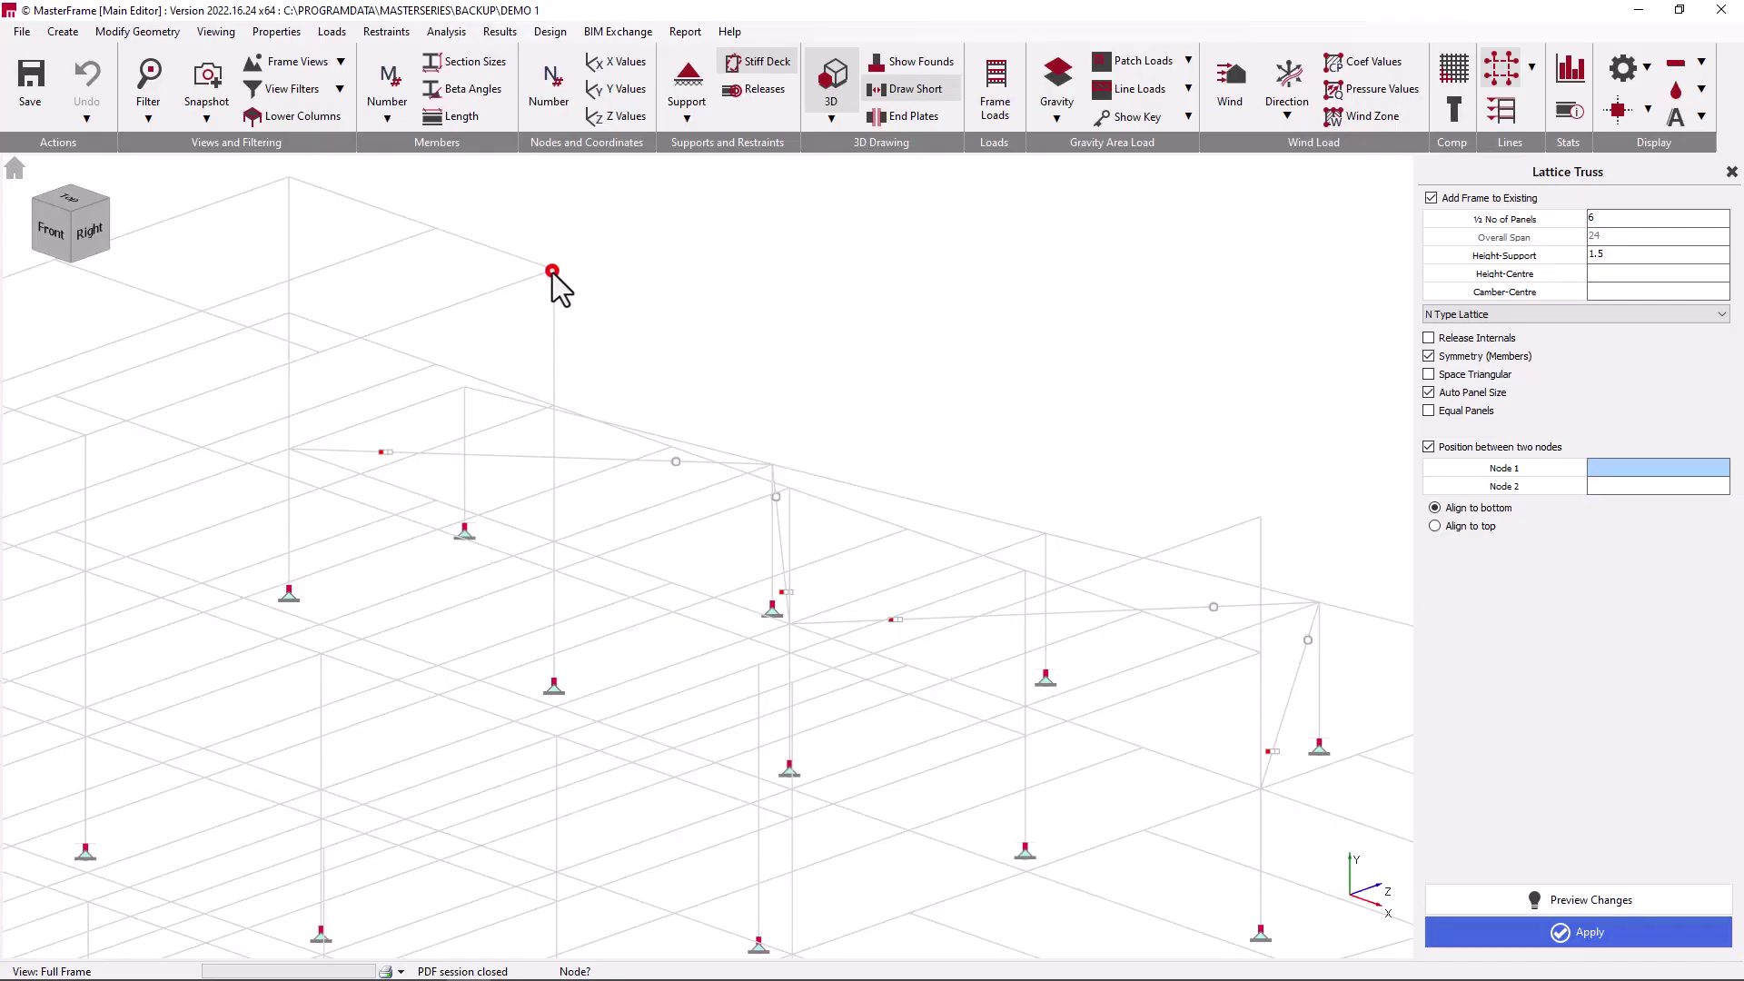
click(552, 270)
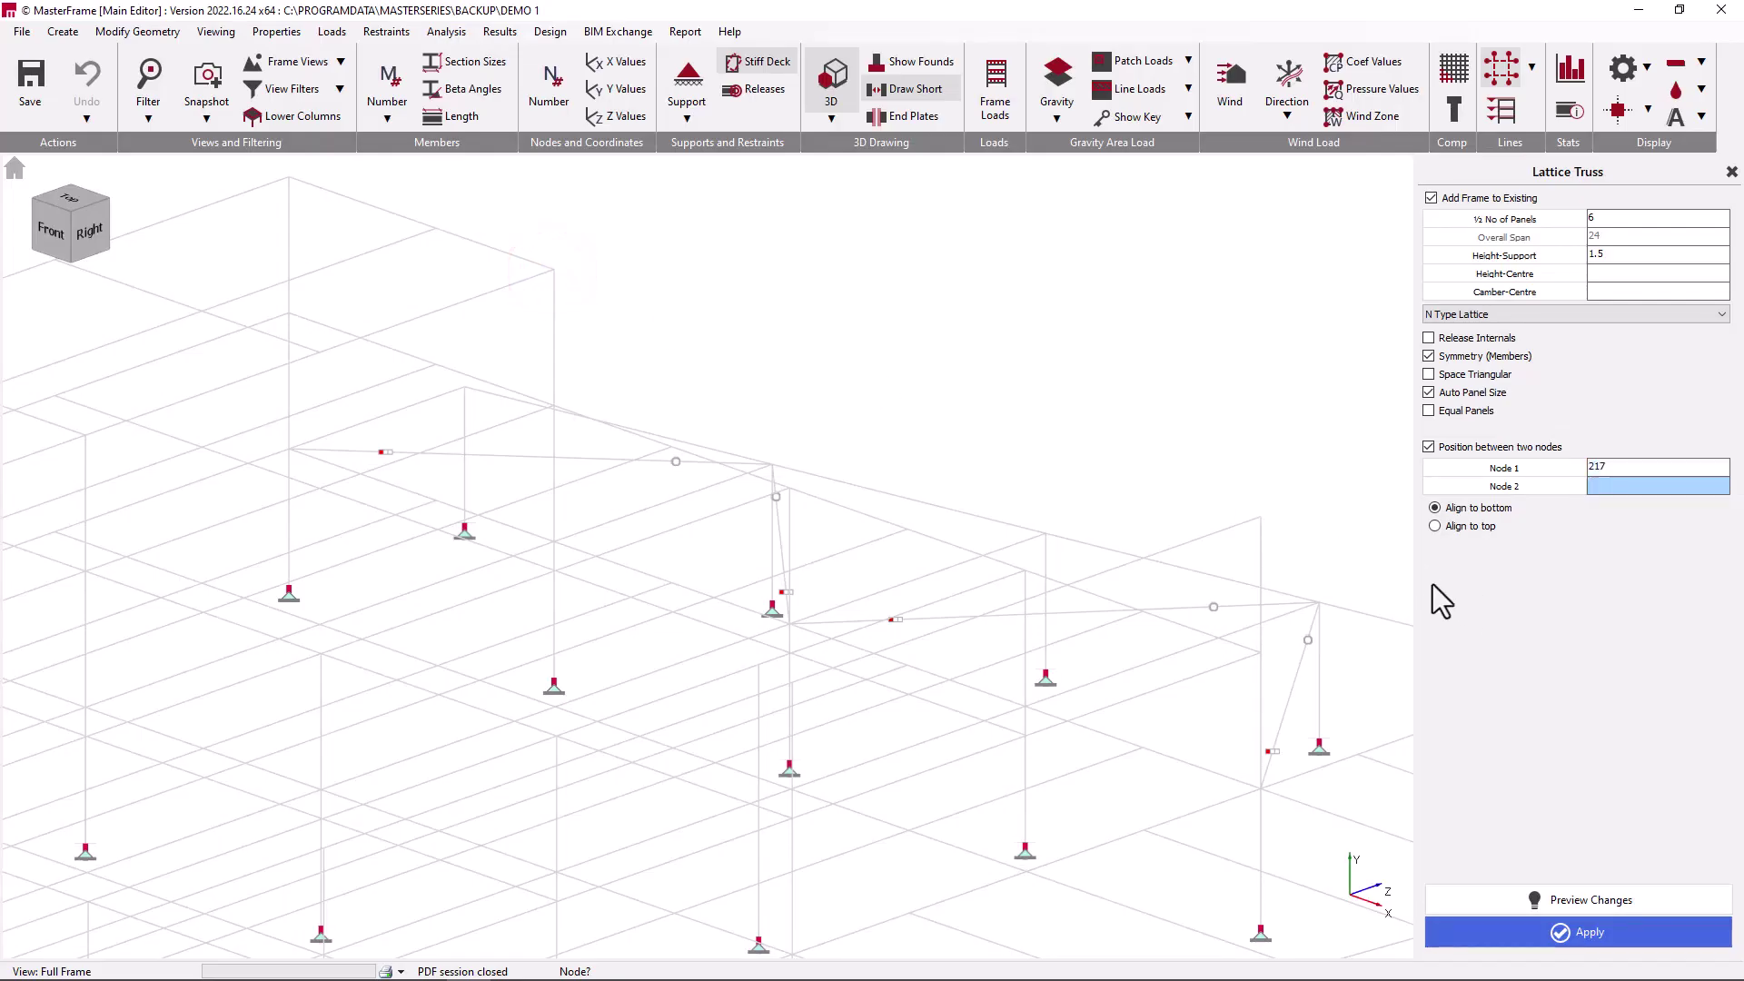
click(1258, 518)
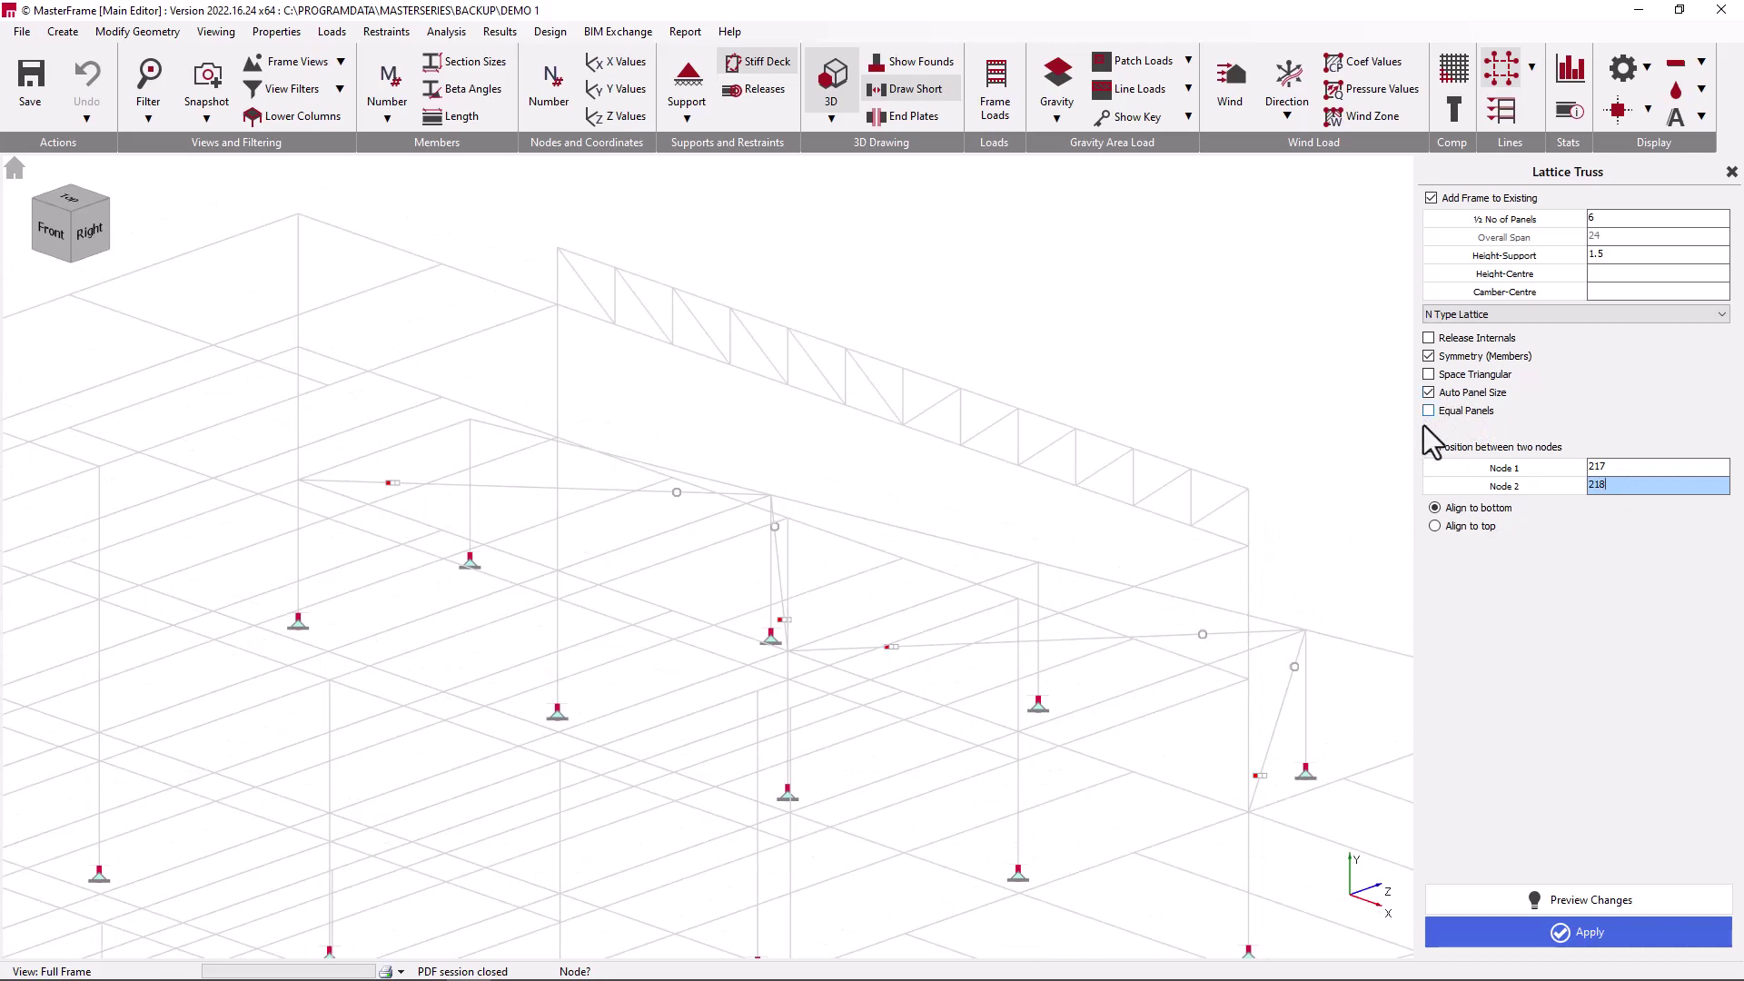
- Align the truss to the top of the two chosen nodes and add it to the structure
click(1450, 535)
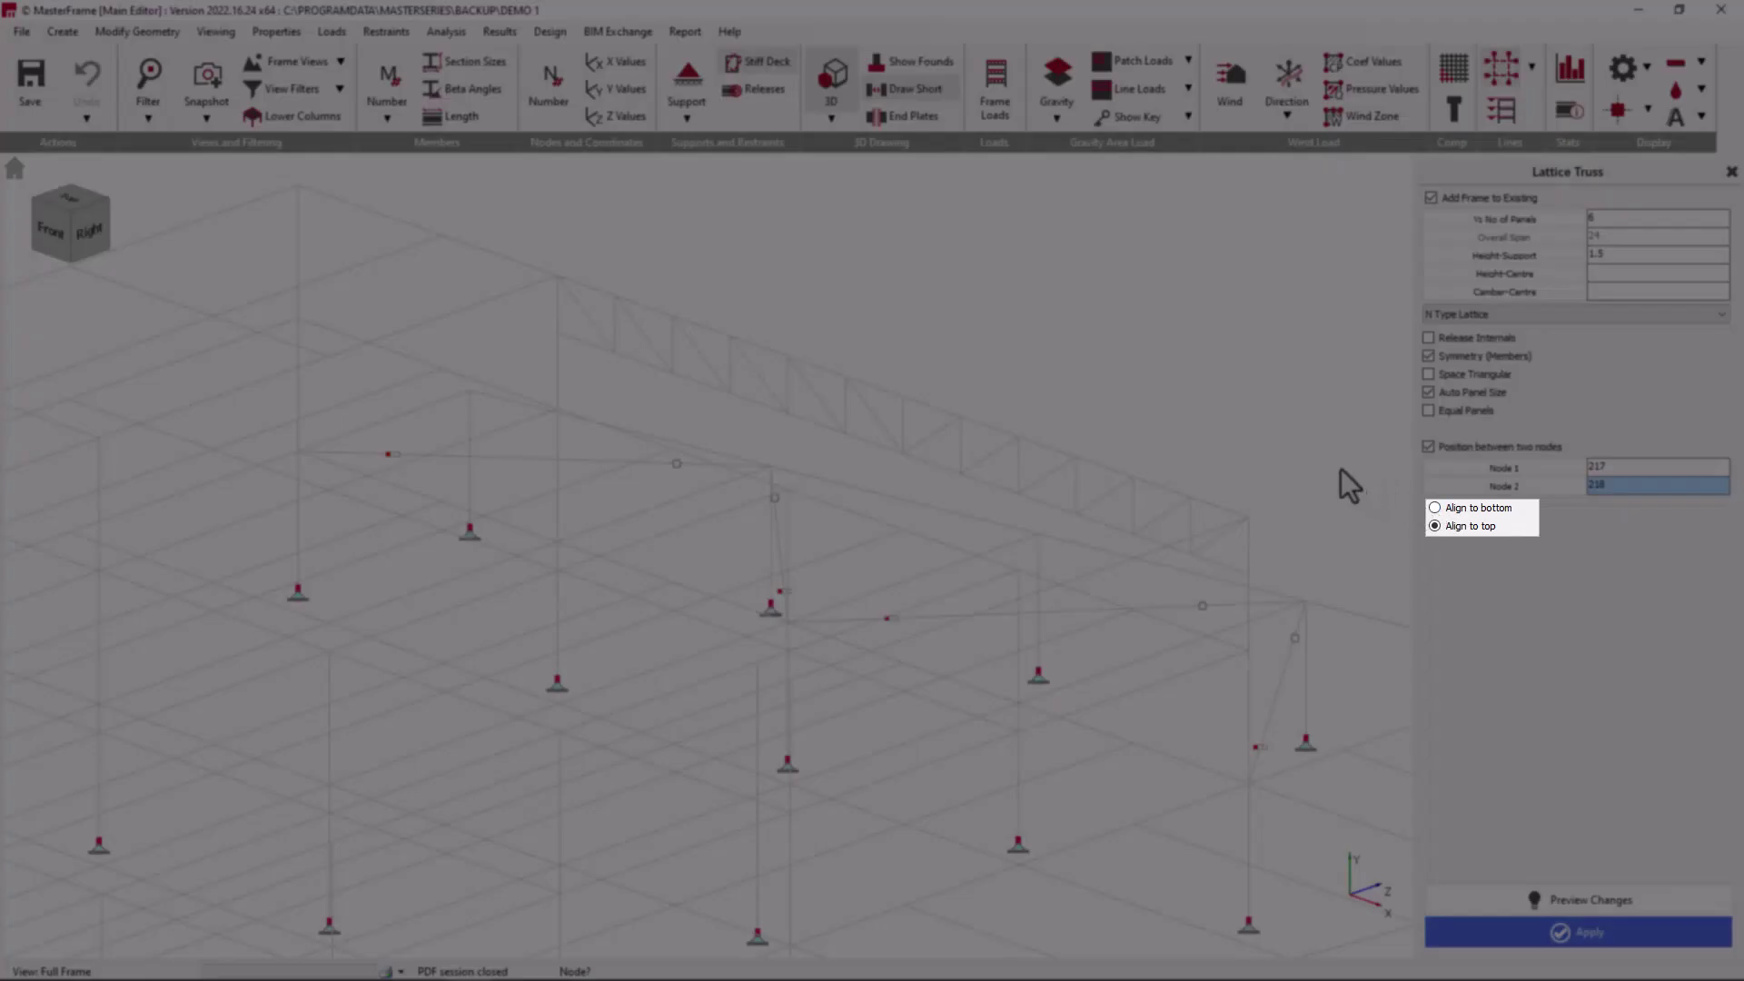
click(1490, 920)
scroll(783, 463, up, 5)
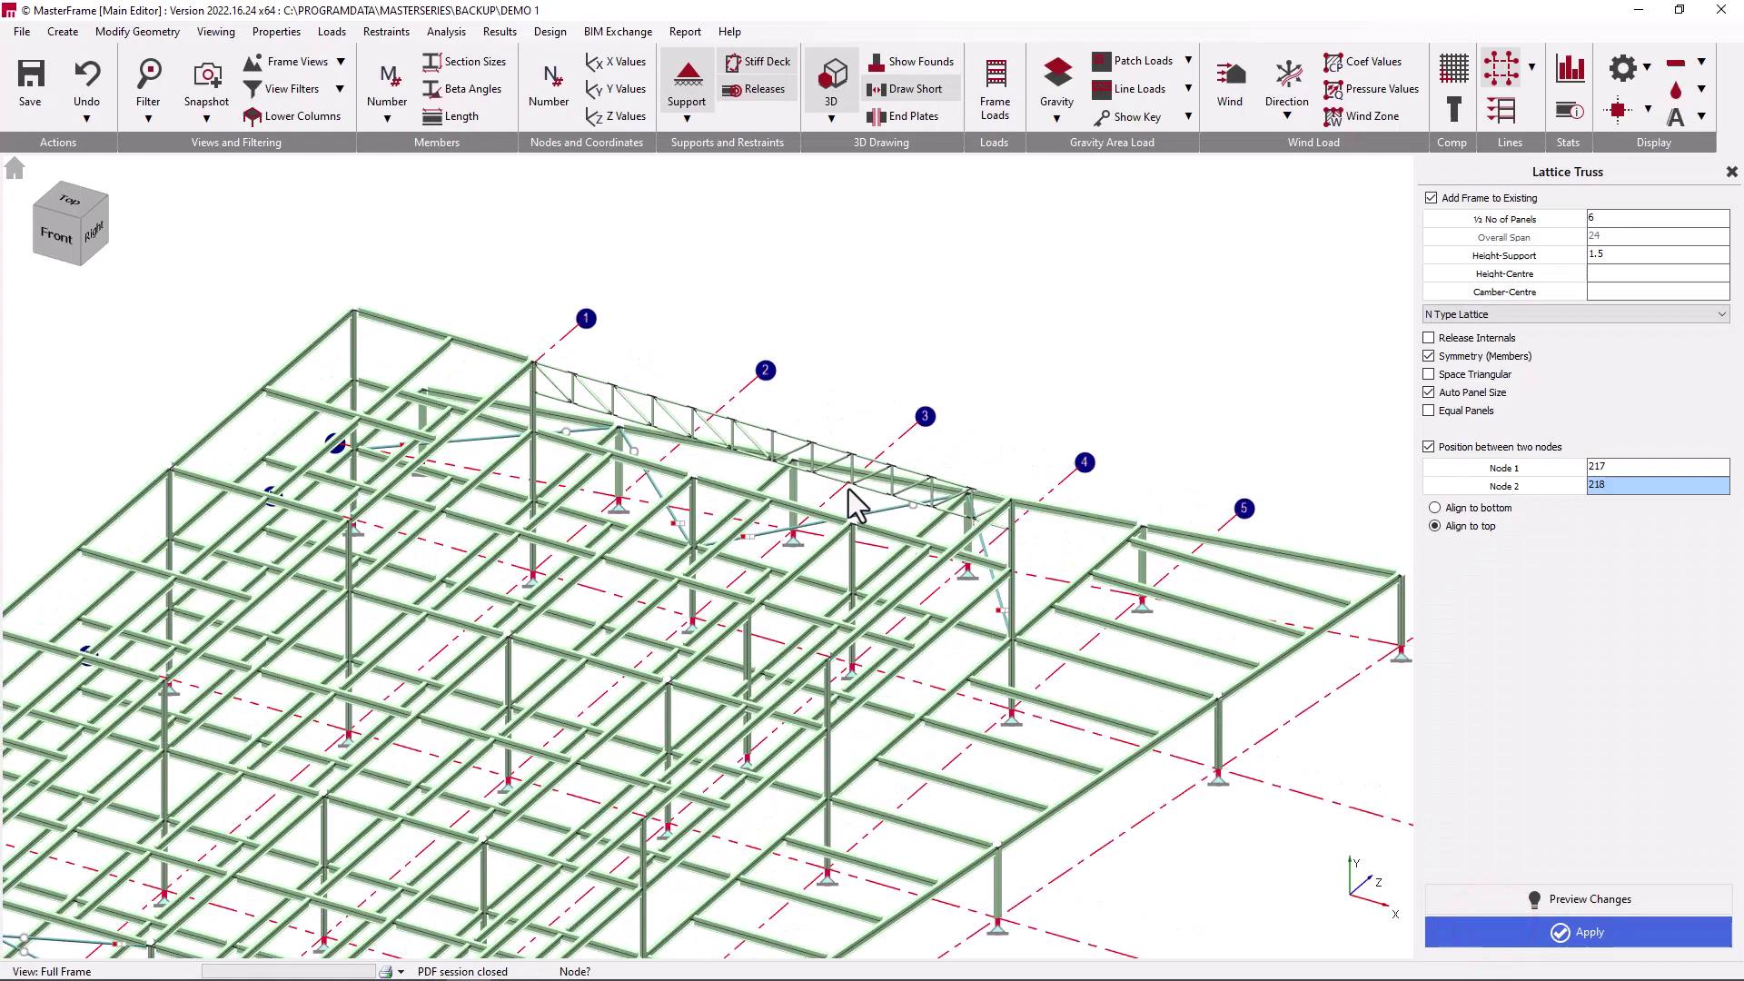
middle_drag(778, 448, 821, 474)
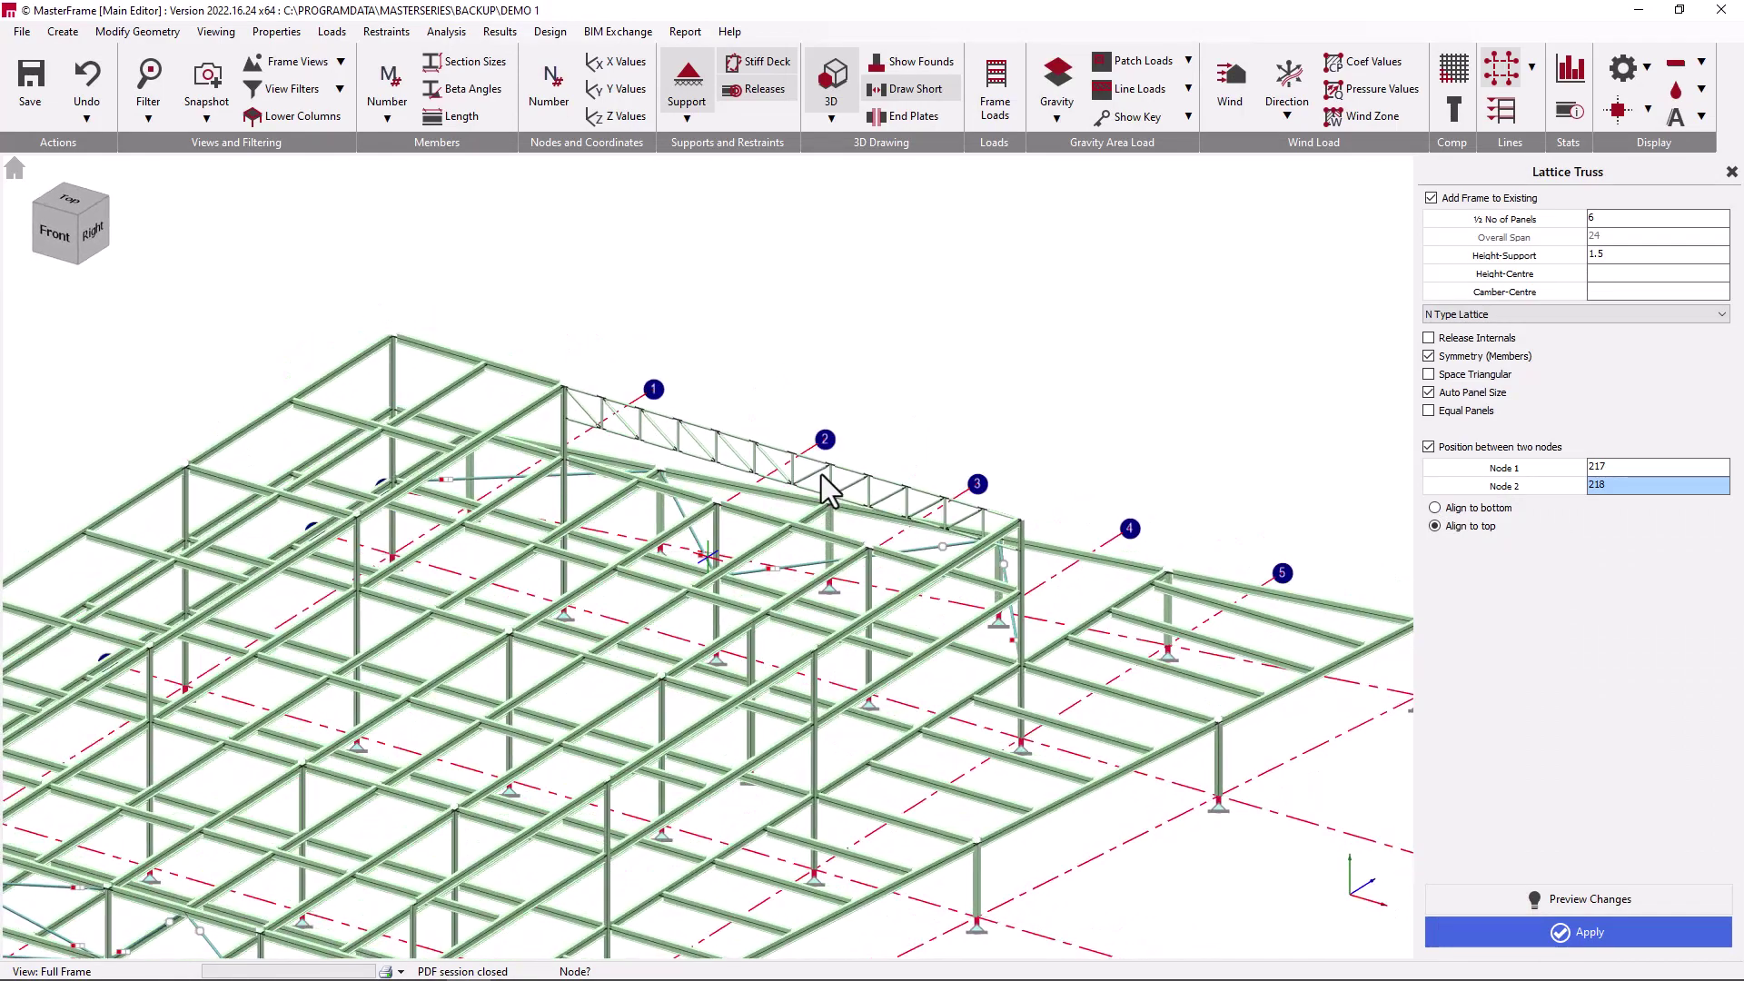
scroll(448, 343, down, 5)
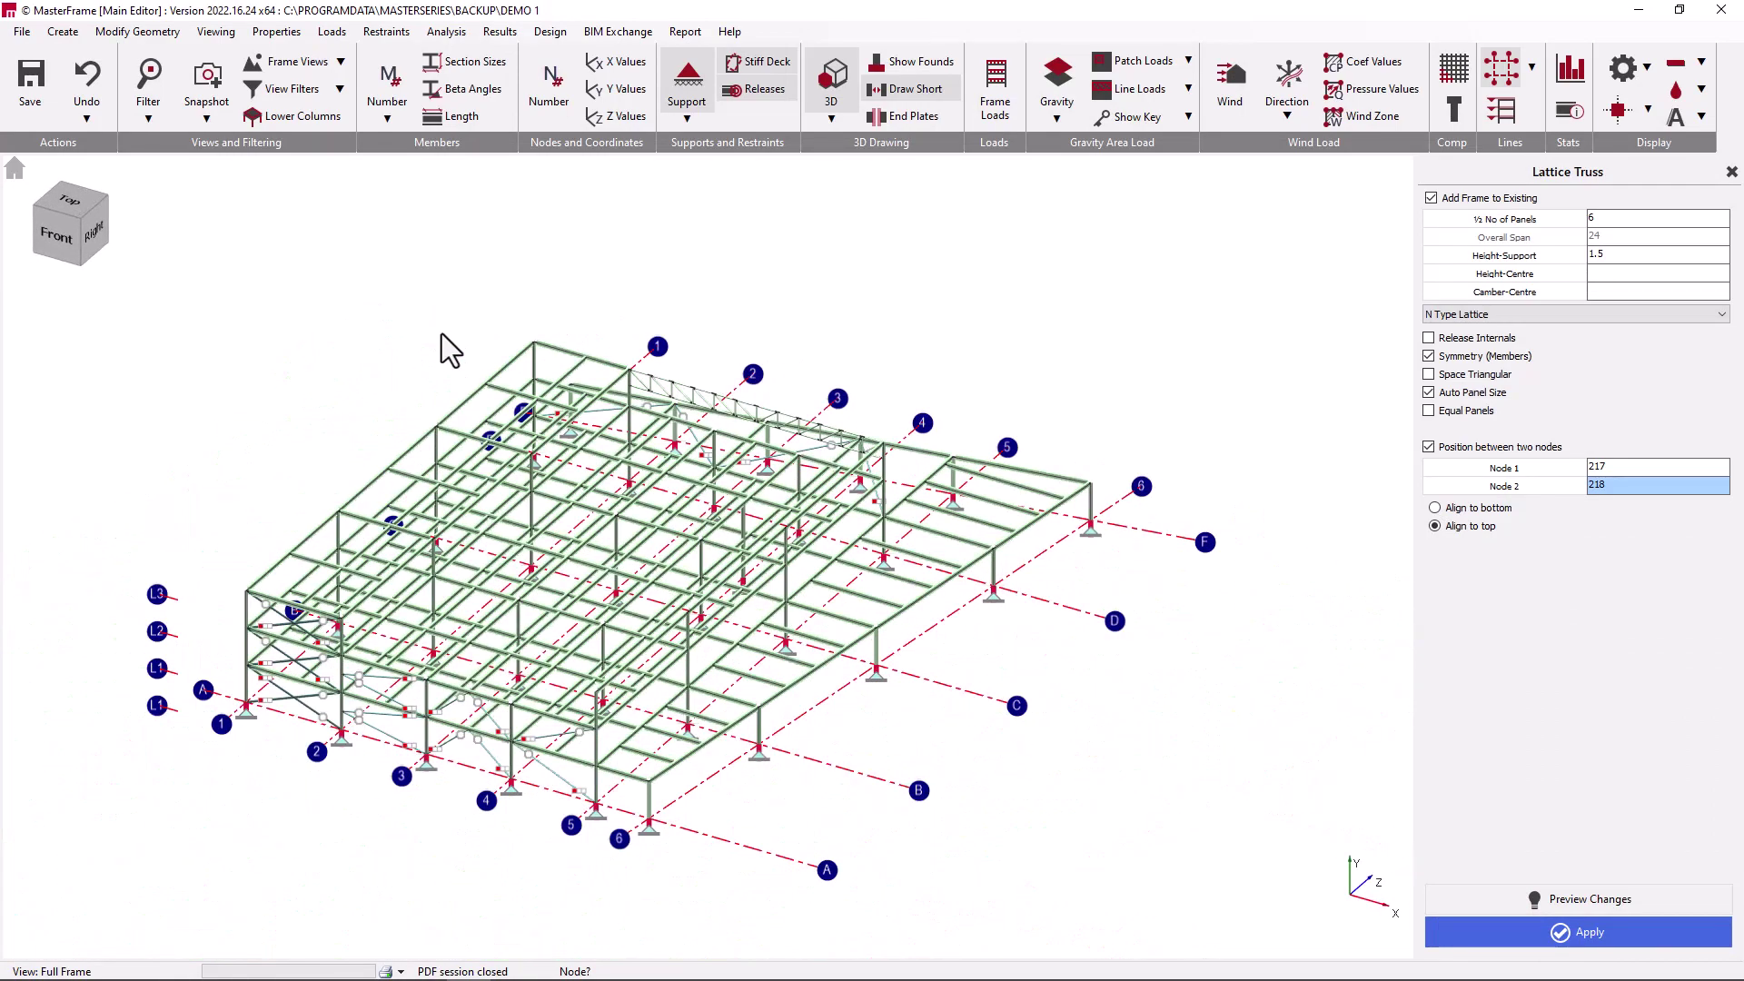
middle_drag(625, 505, 621, 487)
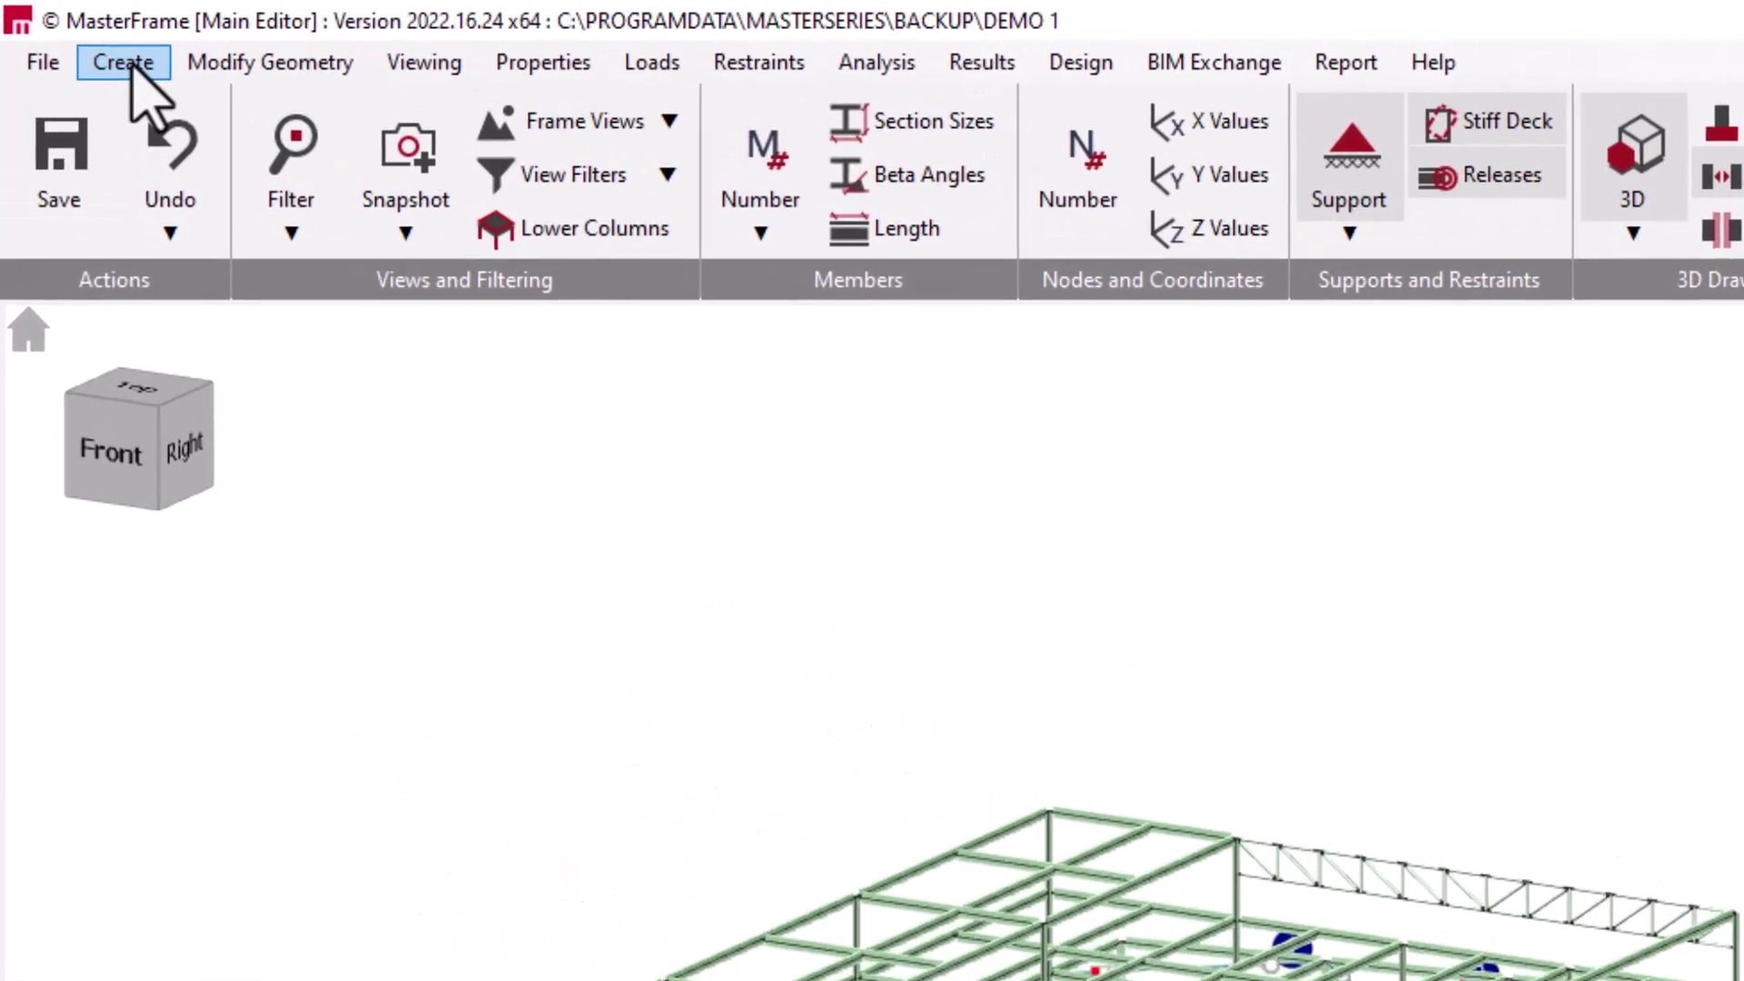
click(66, 32)
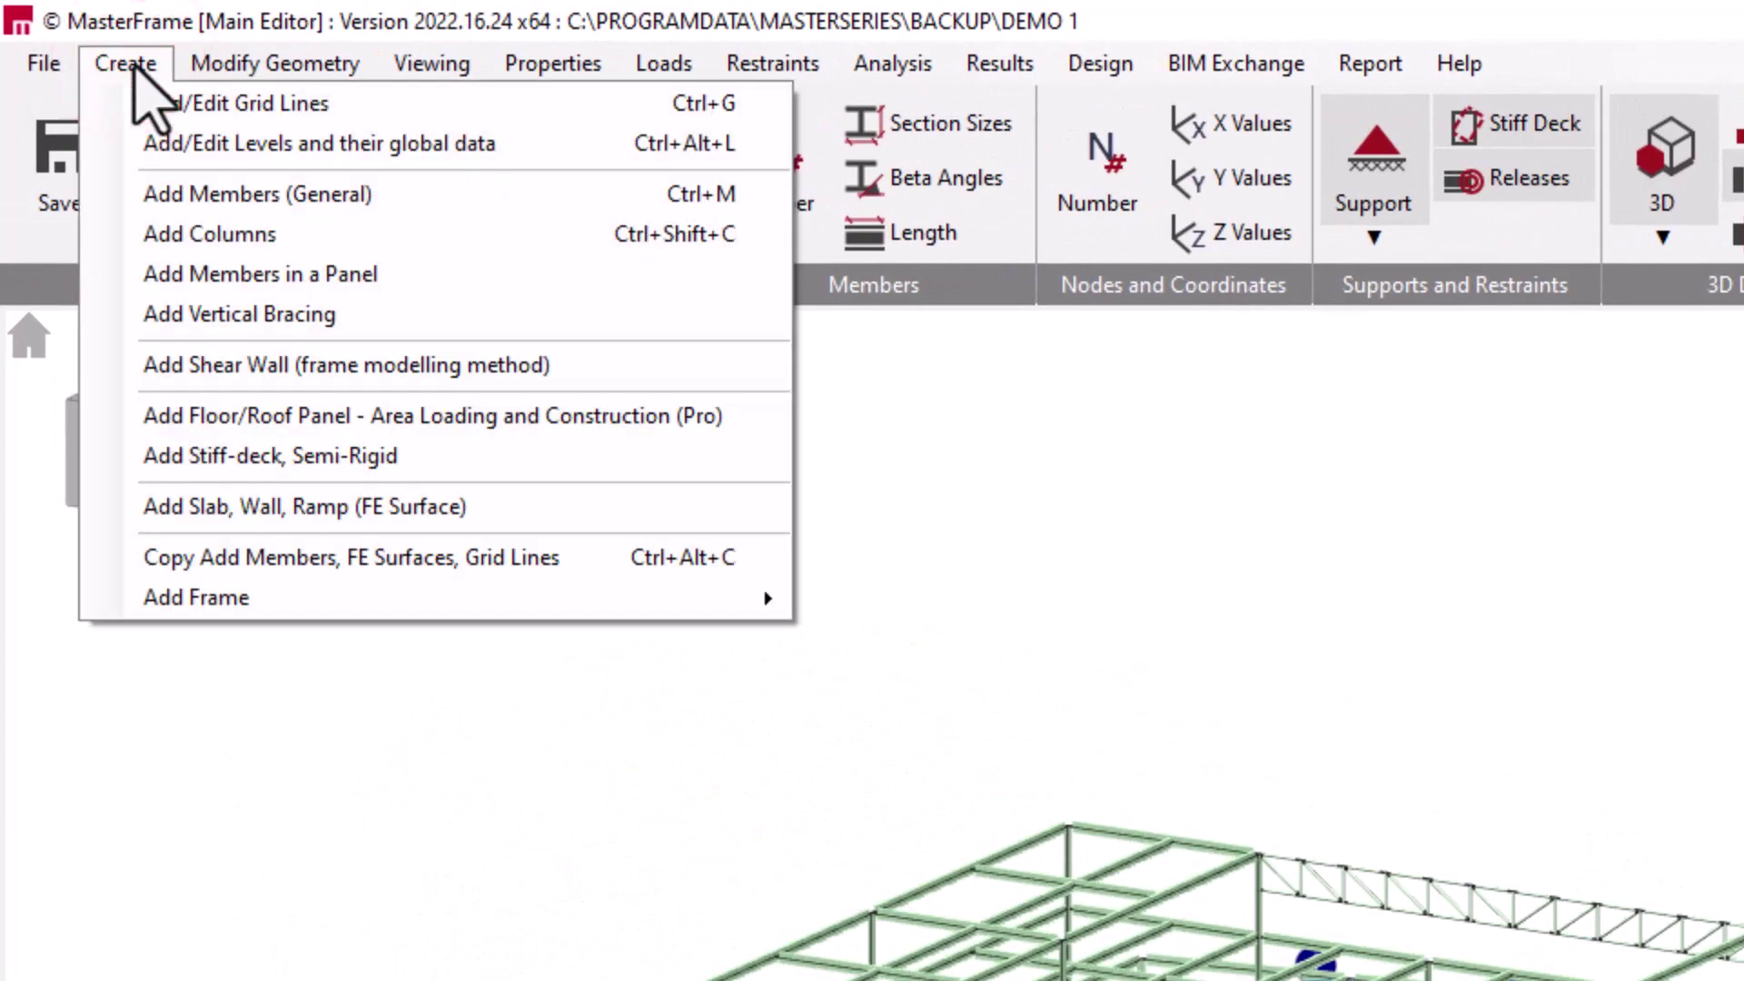
click(259, 554)
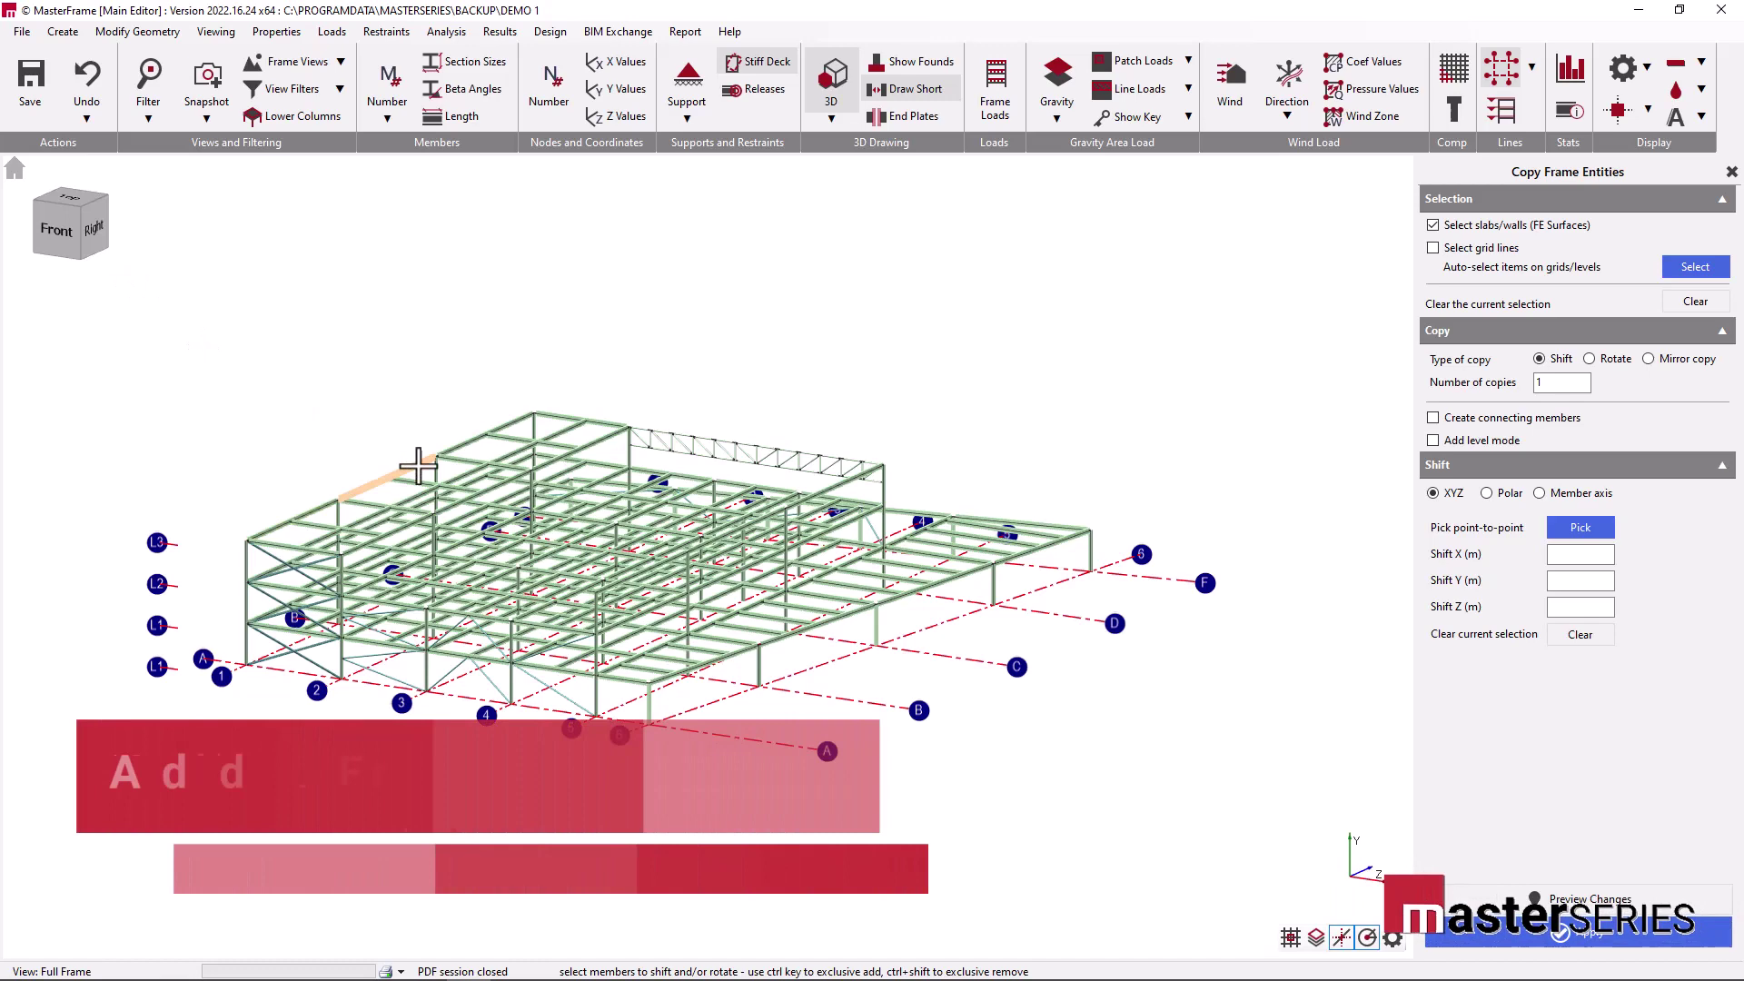
scroll(384, 481, up, 2)
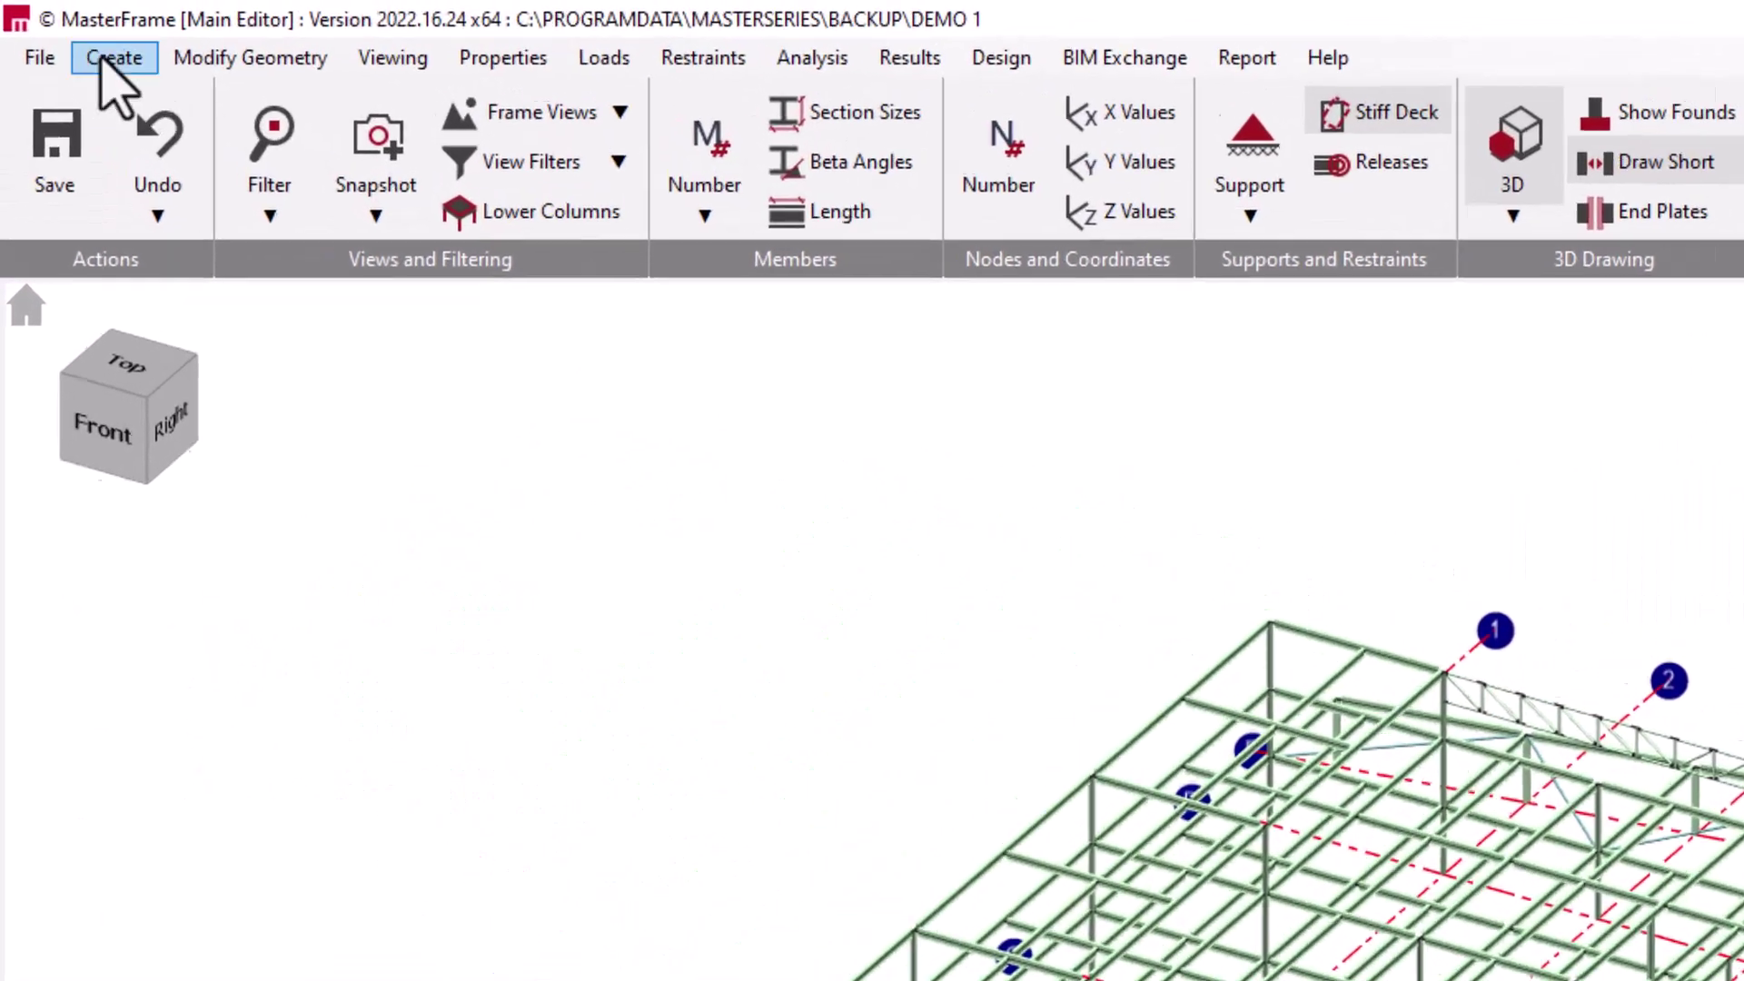
- Start importing a frame and choose Truss.$5 from the 2023 Version folder under MasterFrame 2017
click(63, 30)
click(310, 591)
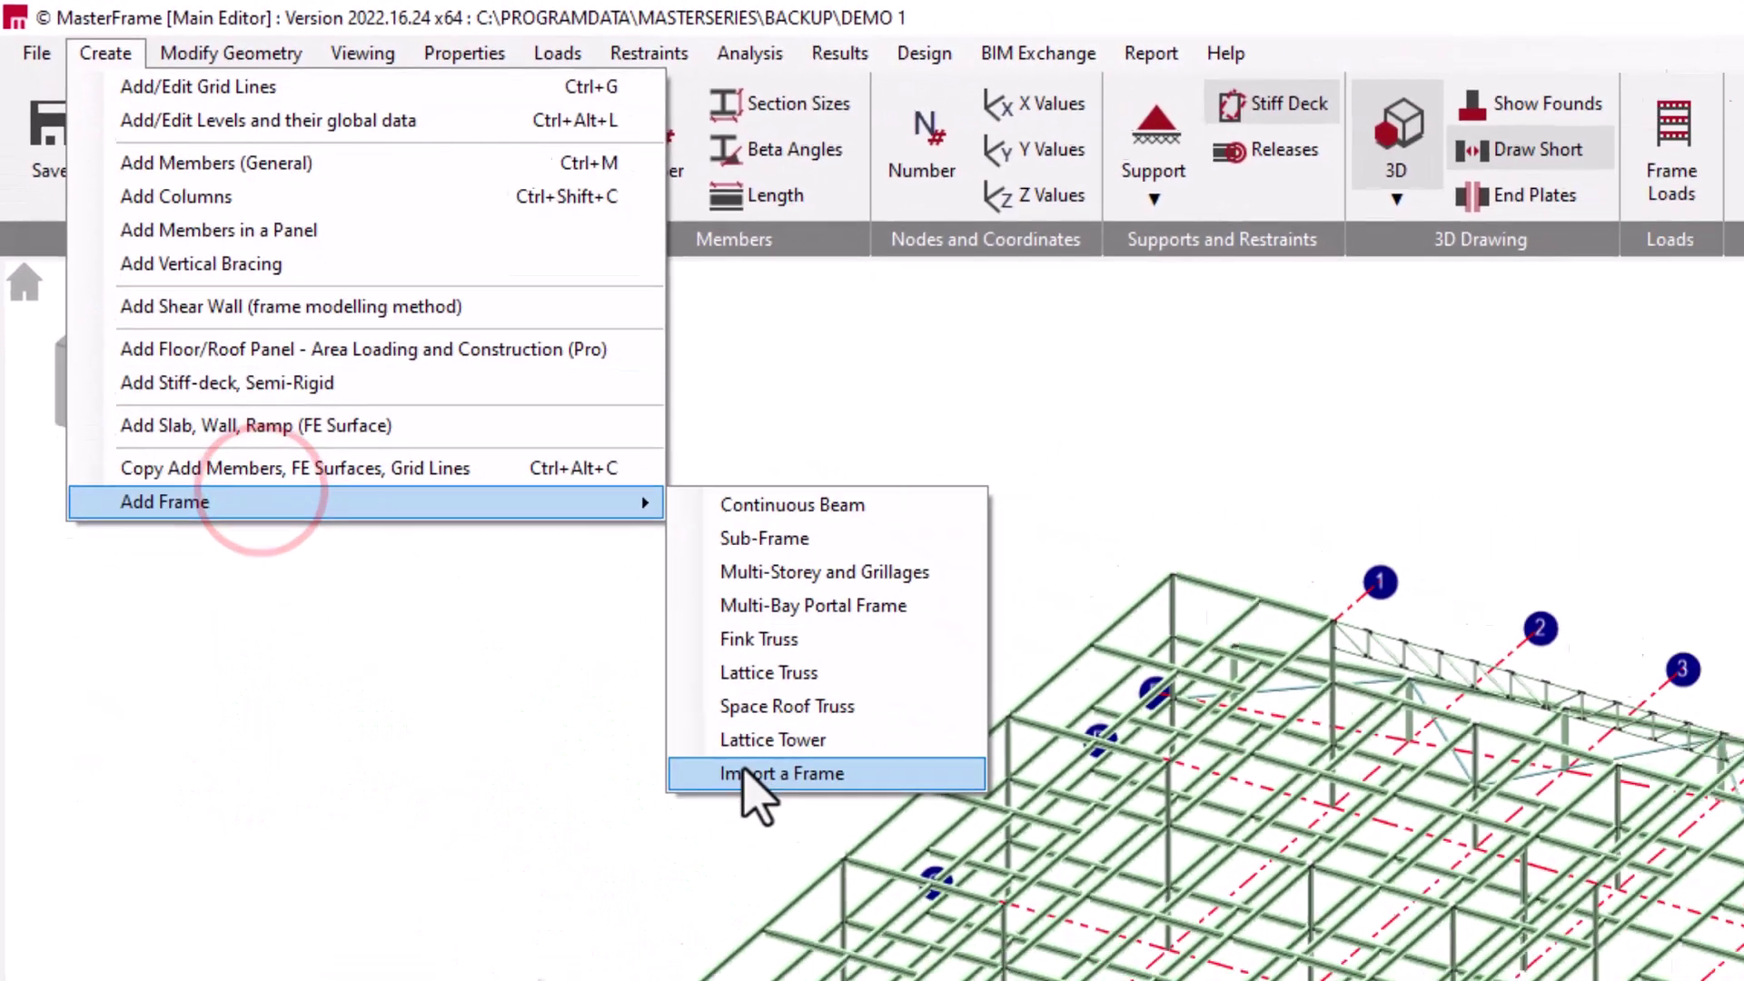
click(900, 923)
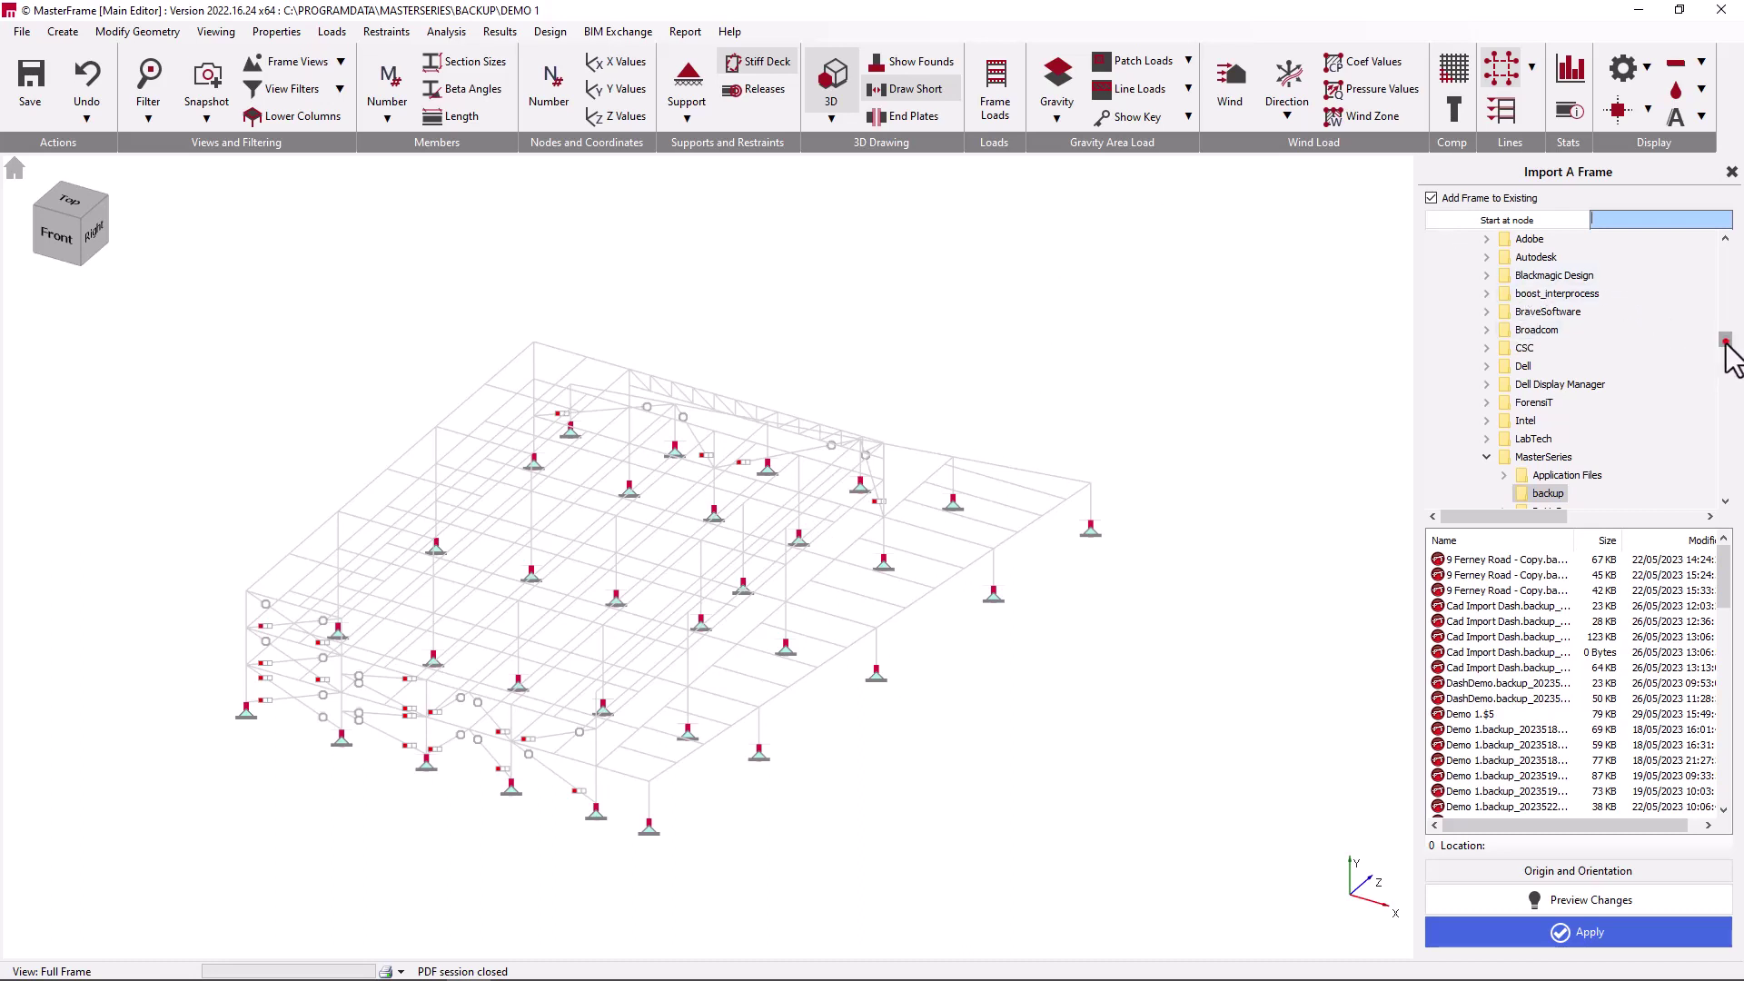
drag(1726, 342, 1726, 295)
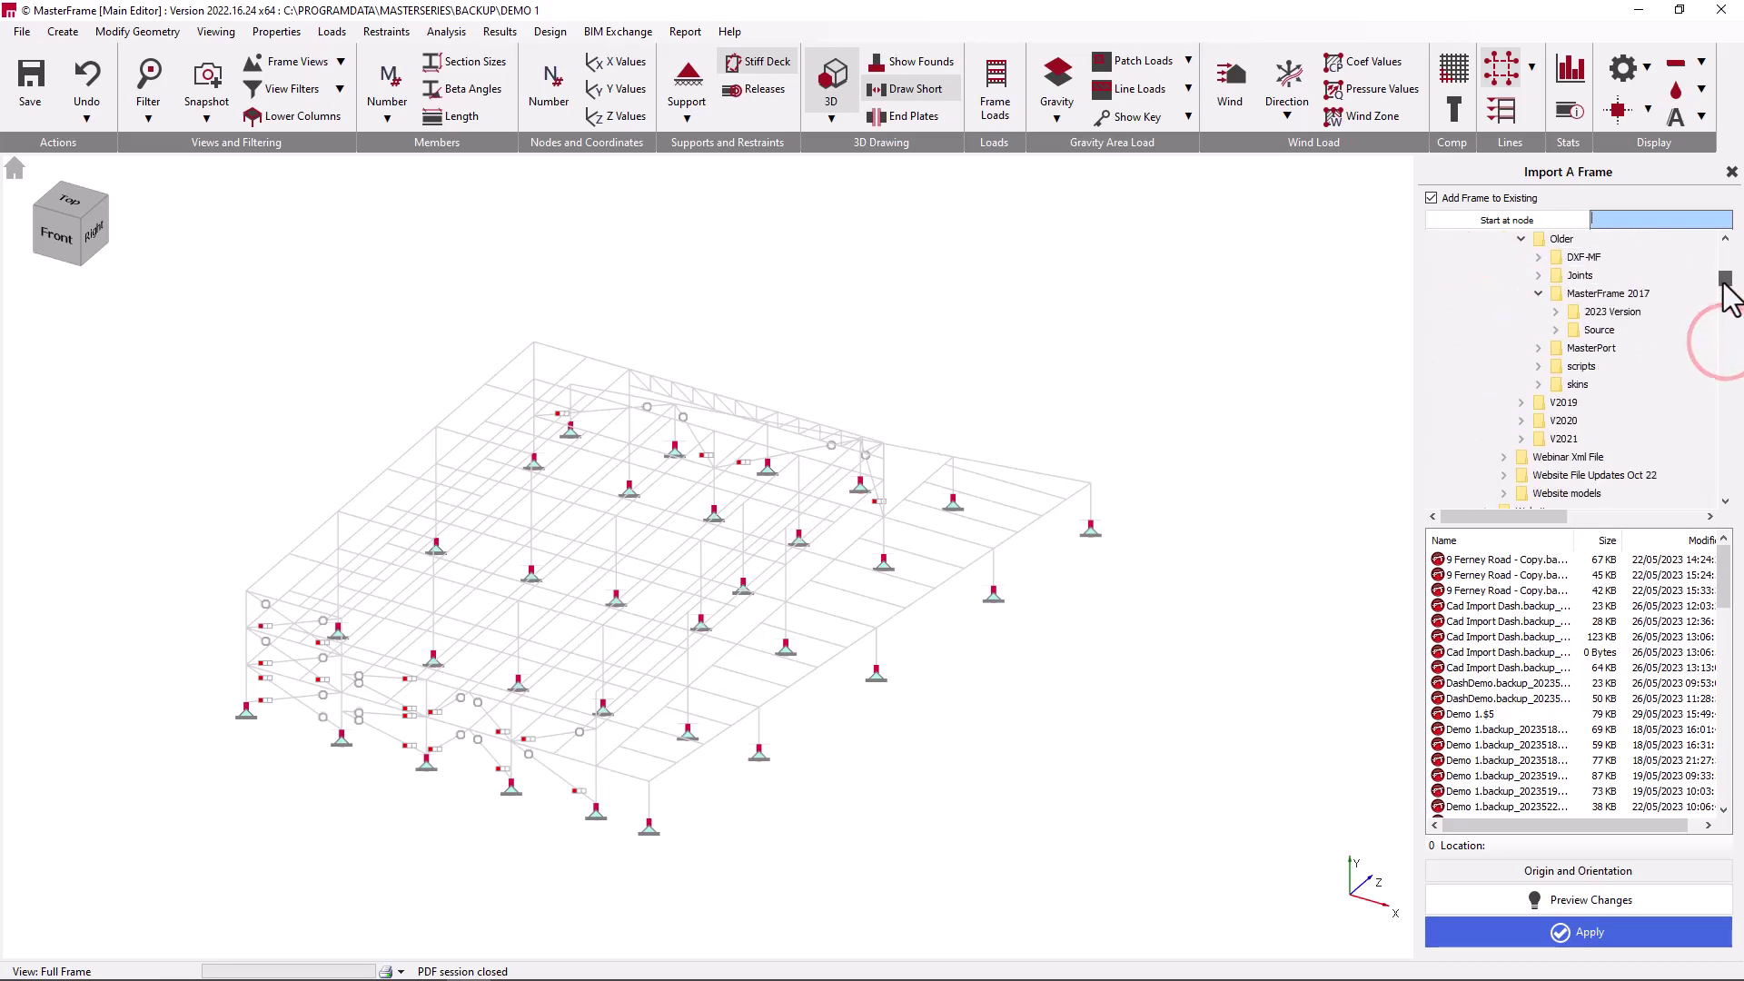
click(1608, 312)
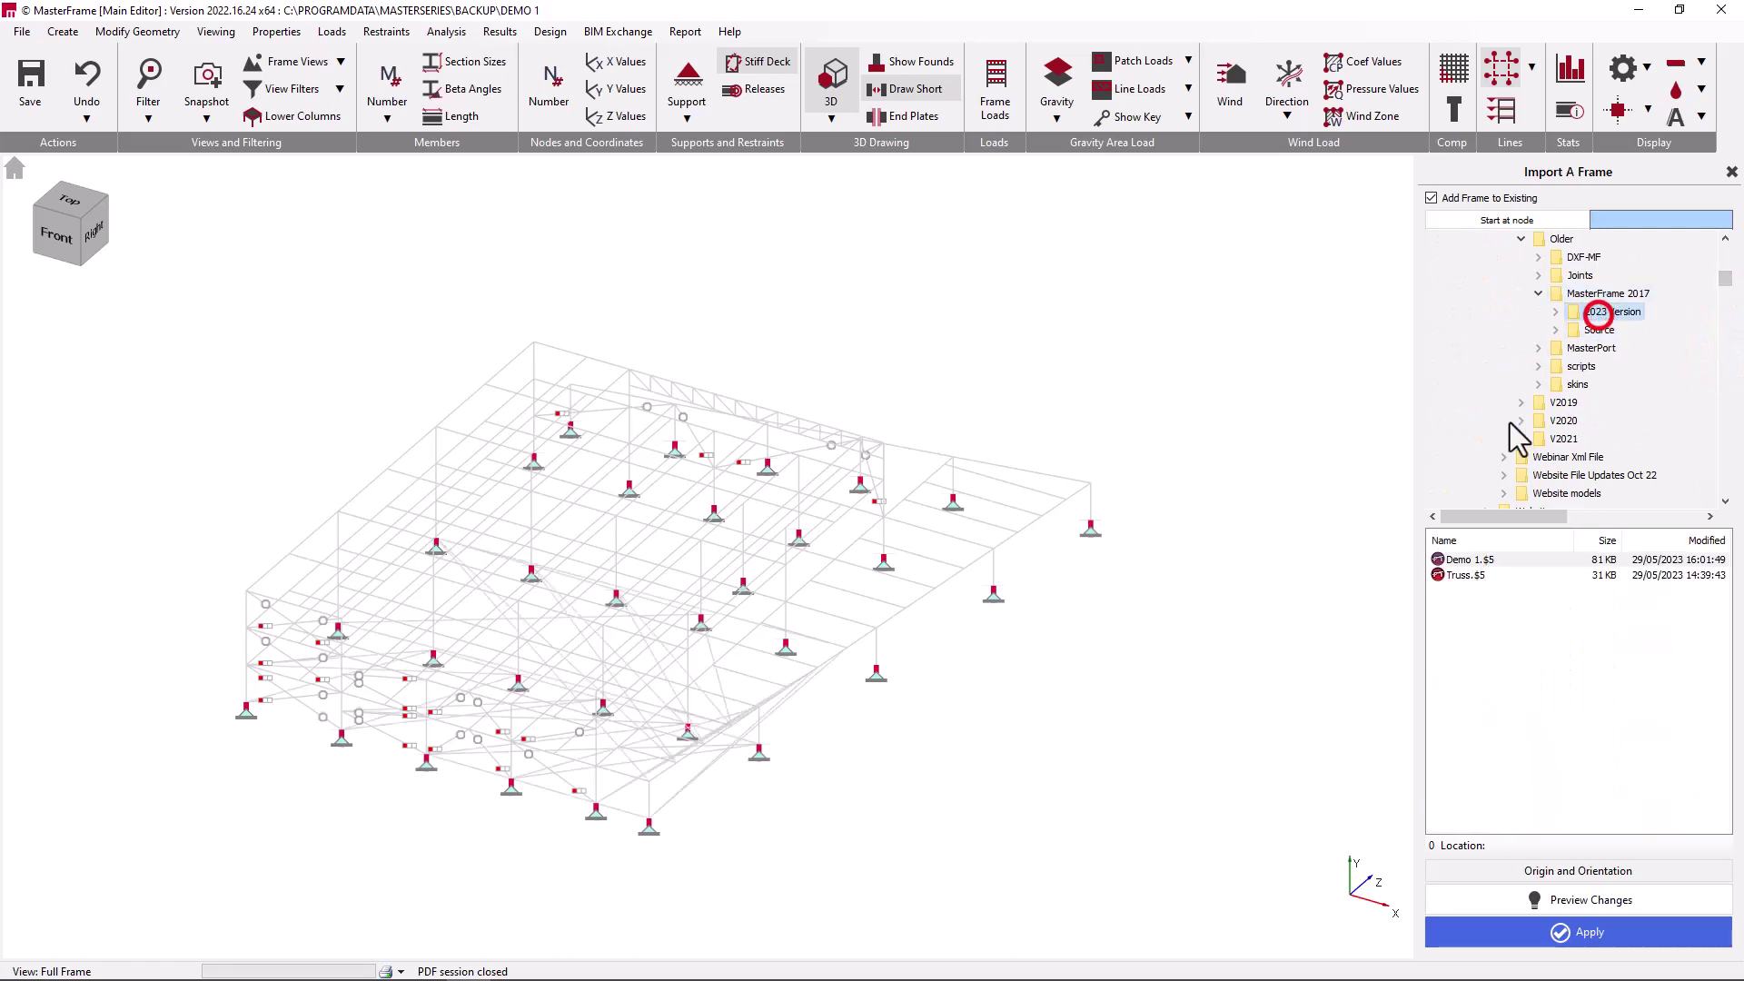
click(1487, 575)
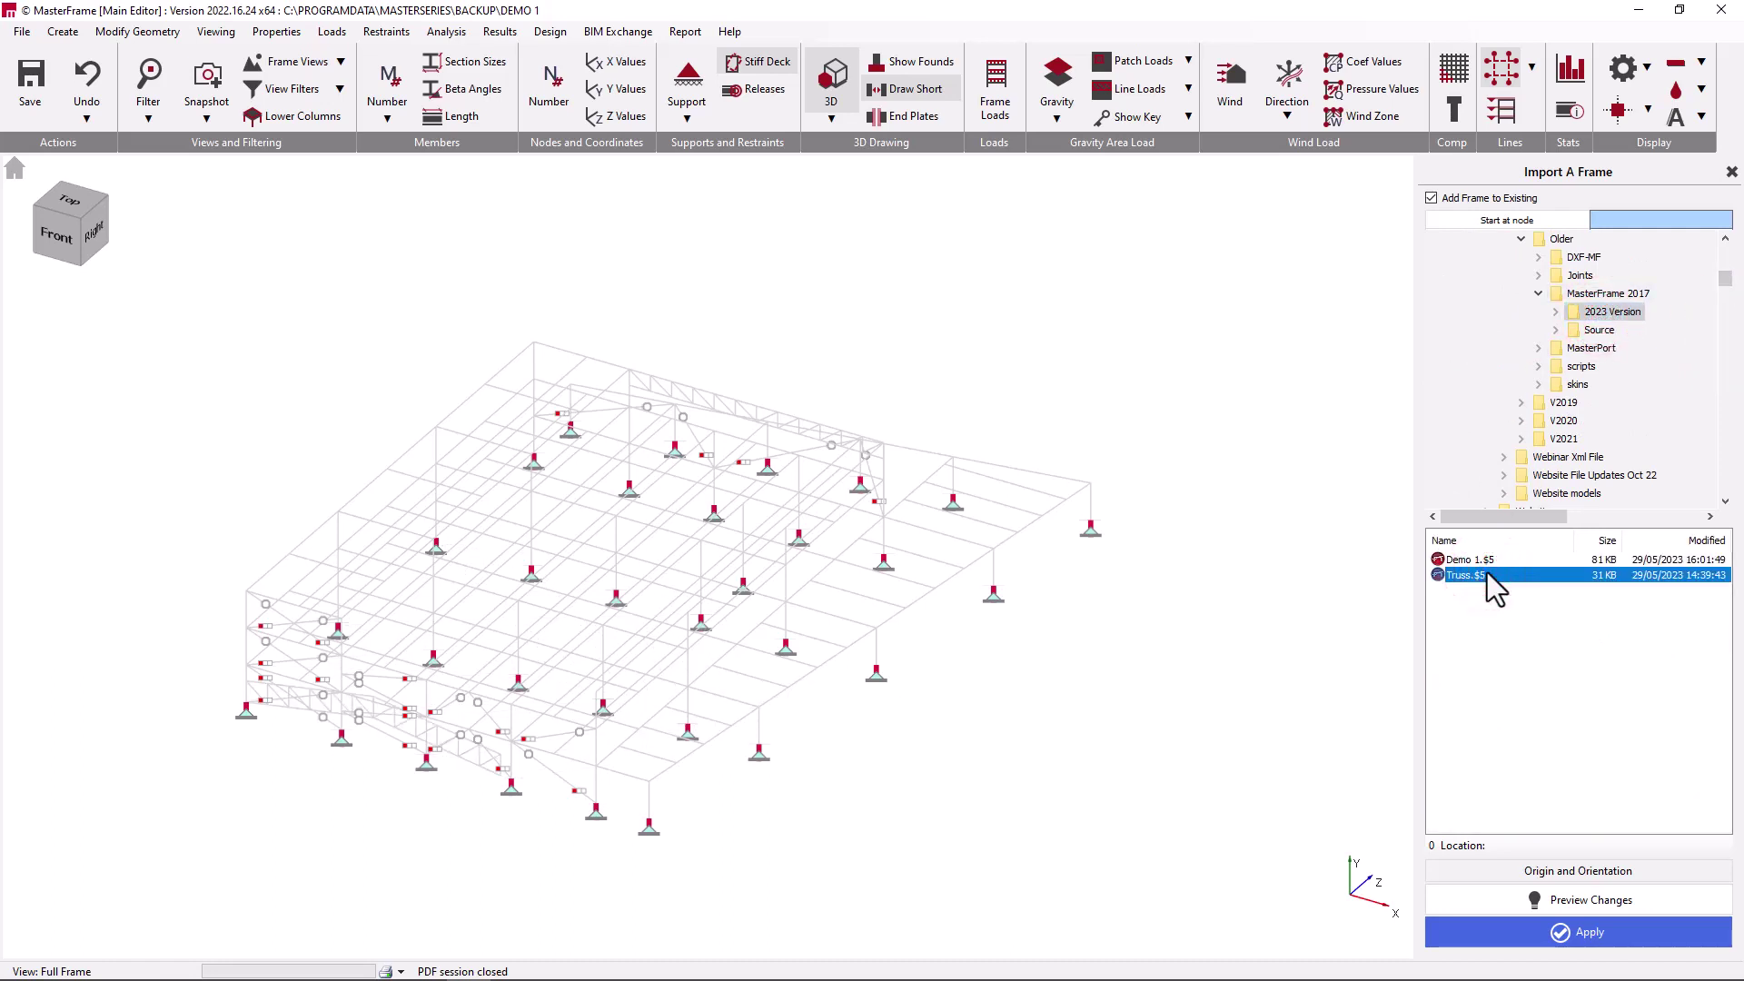
- Shift the imported truss 45 m along X in its origin and orientation settings and add it to the structure
click(1529, 868)
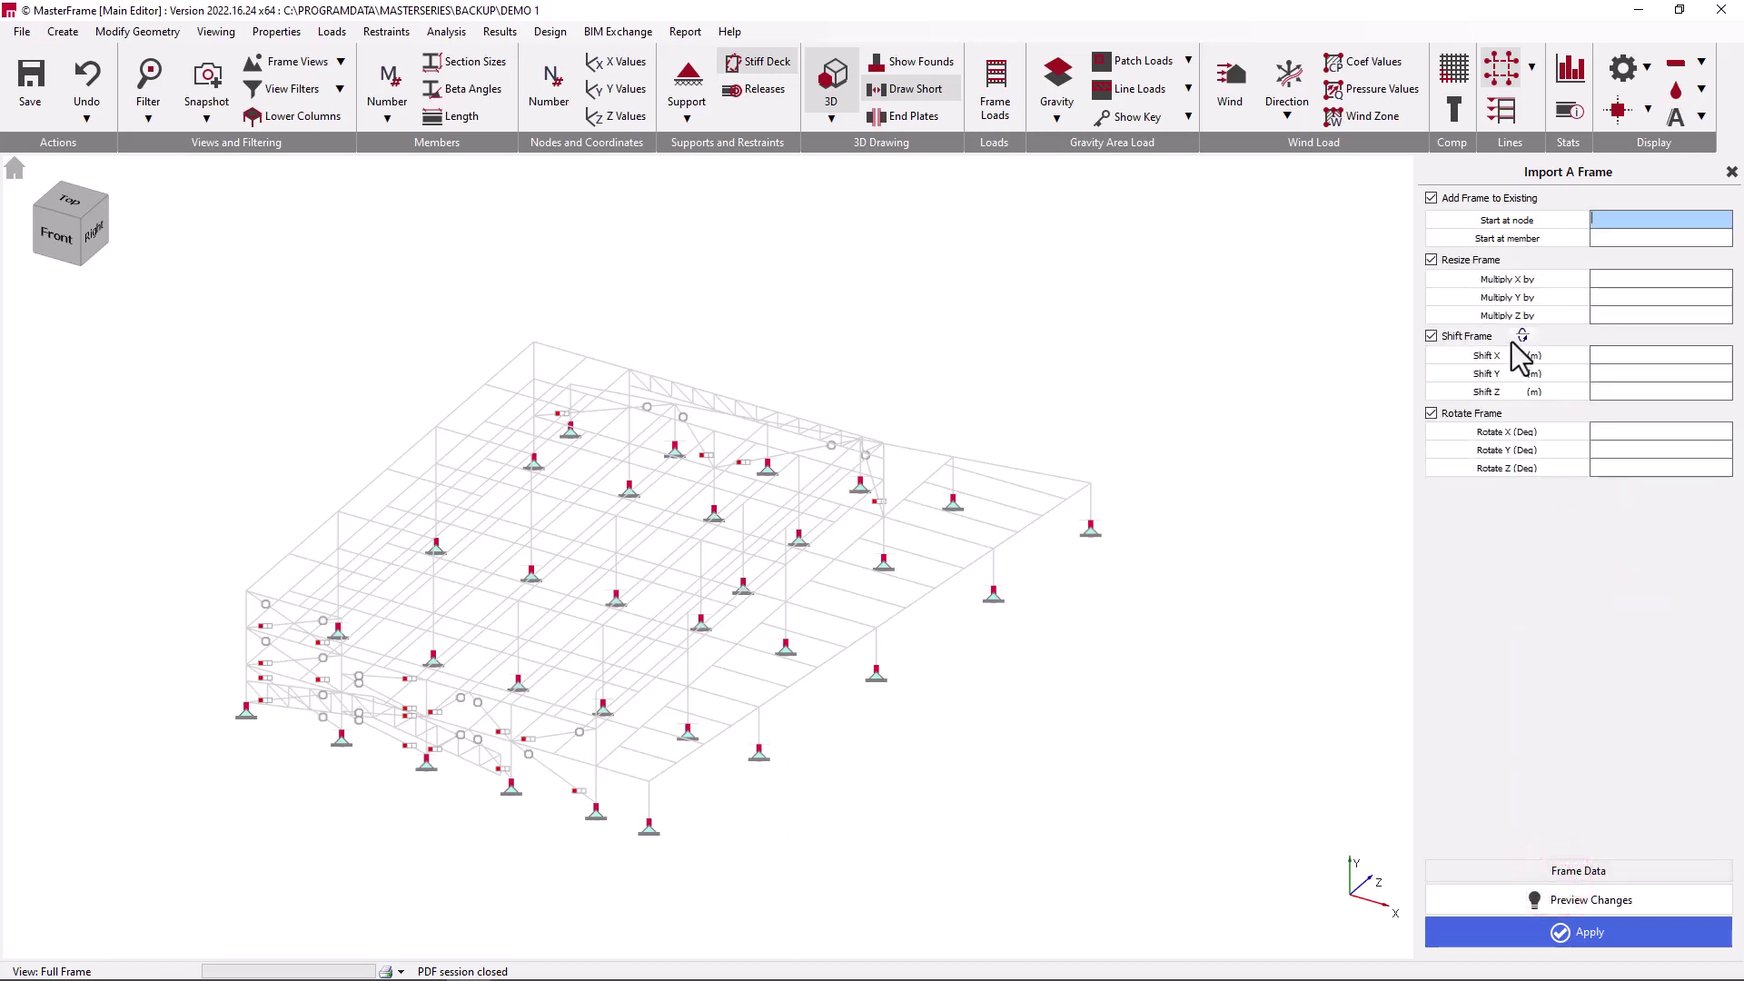
click(1654, 362)
text(45)
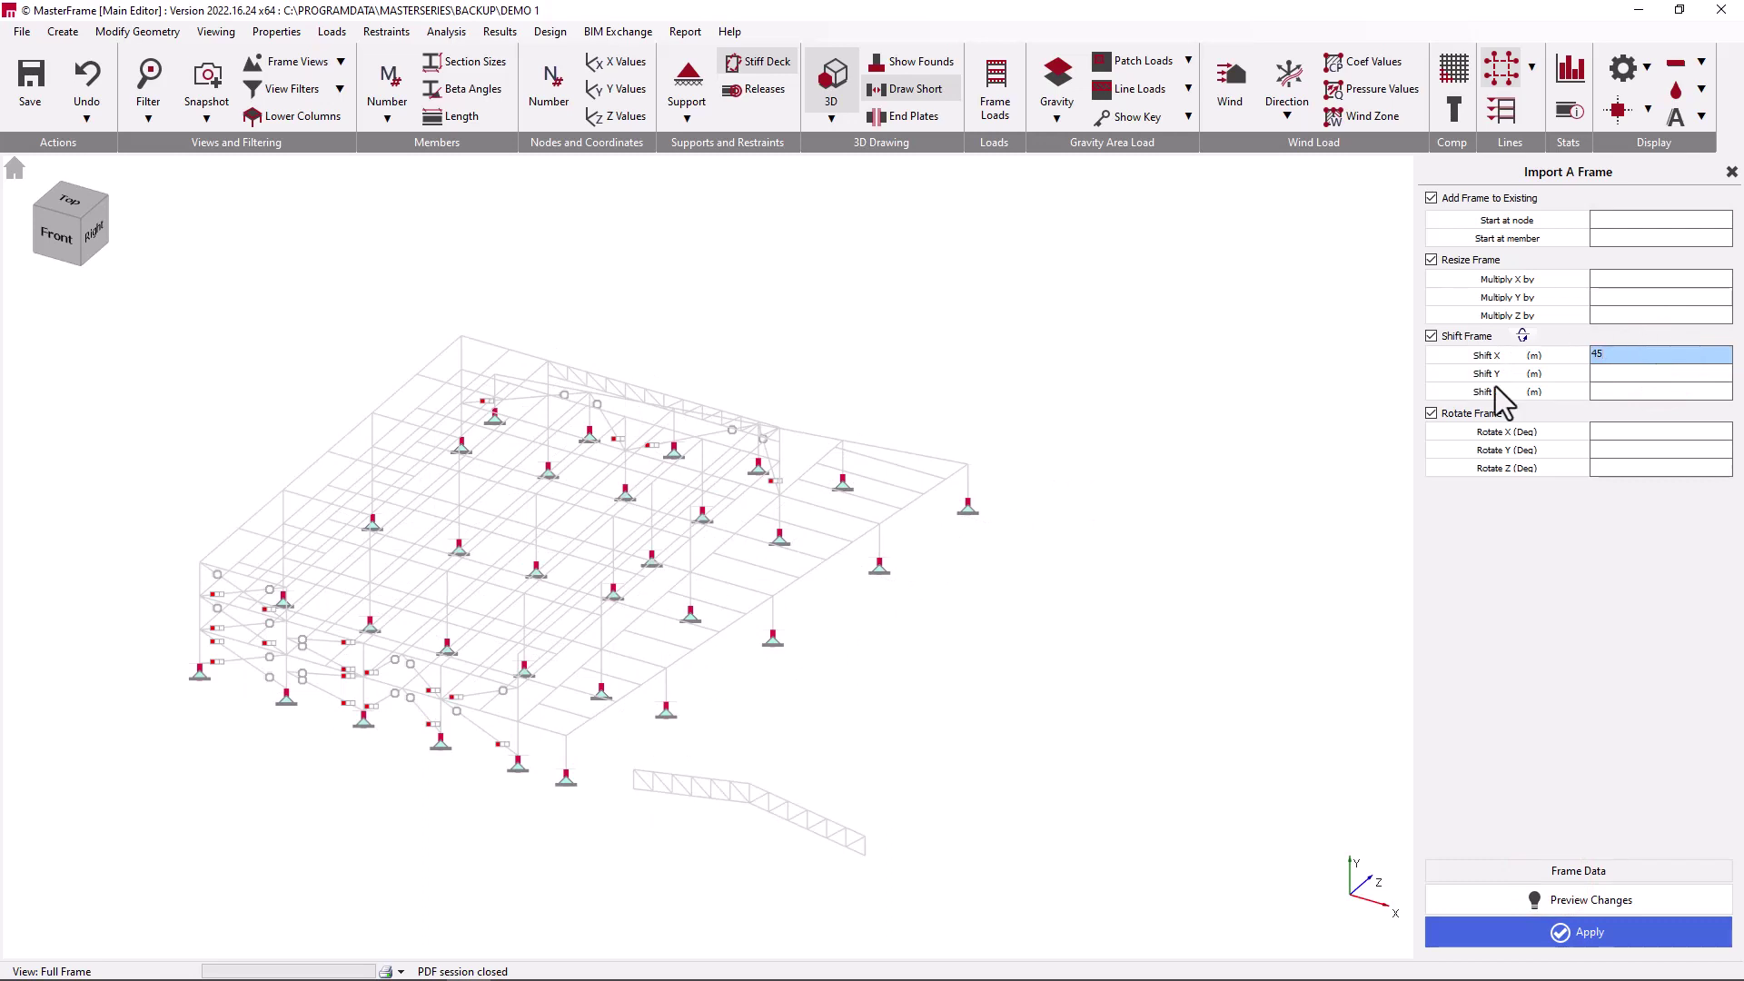
click(1532, 929)
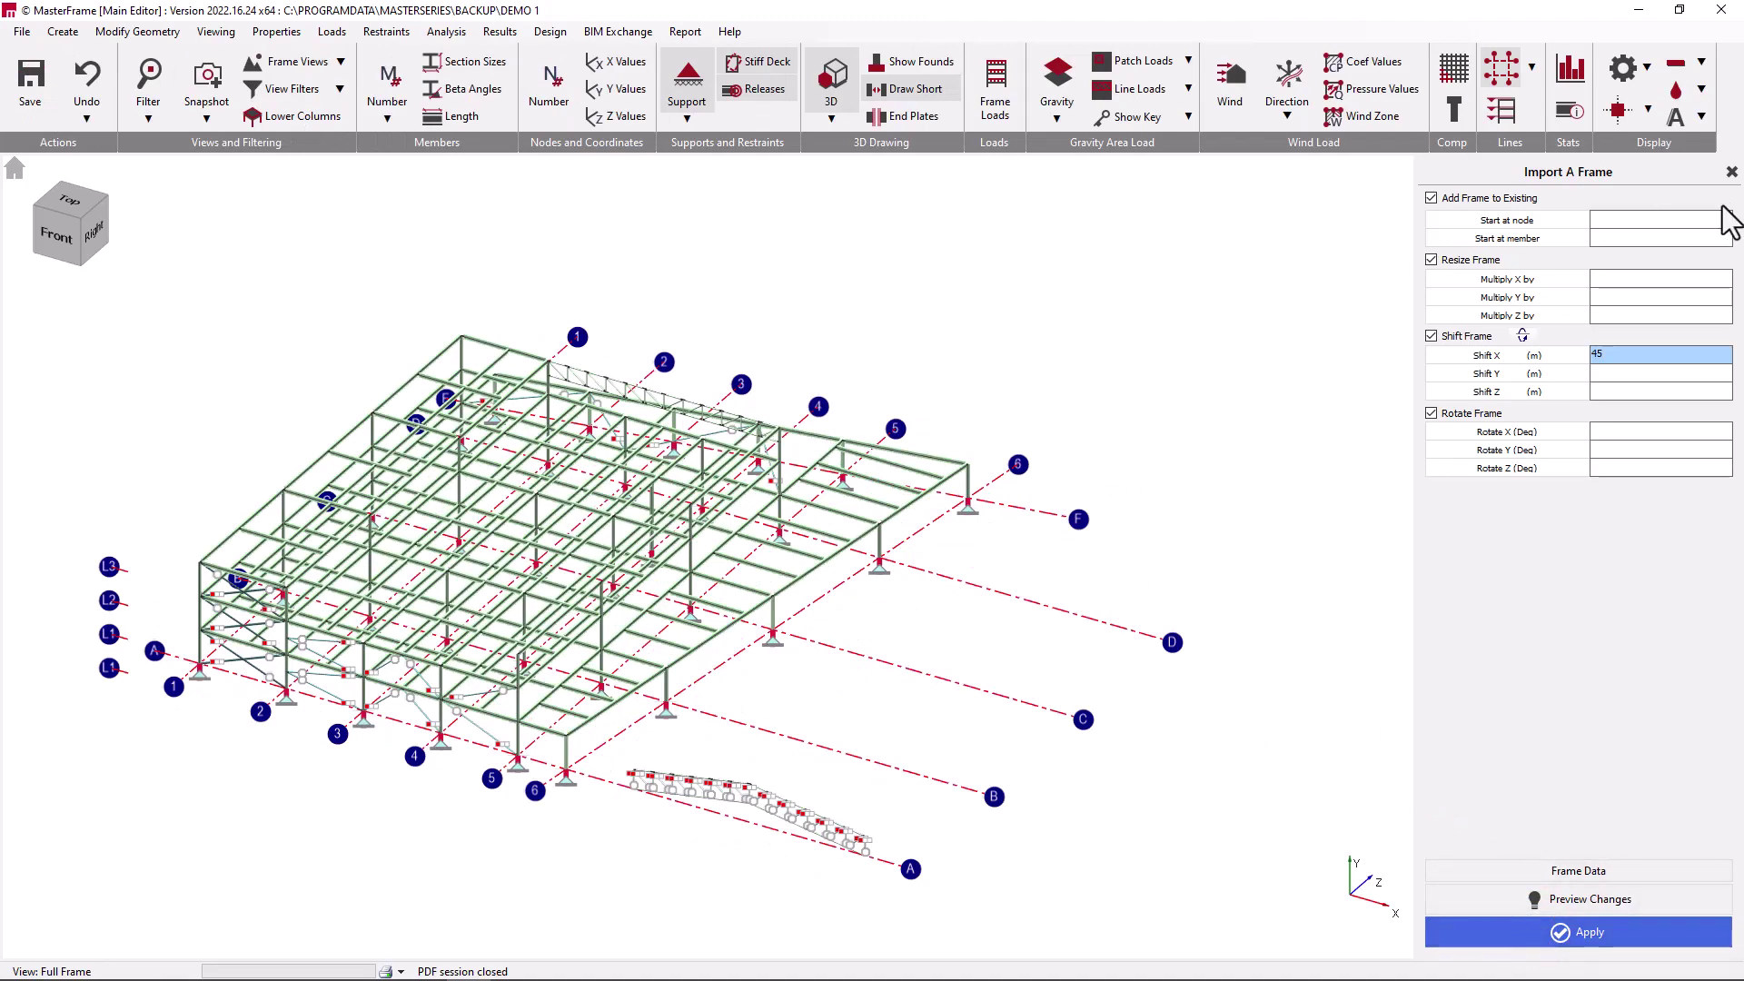
click(1732, 173)
- Start moving entities as whole members and select all members of the imported truss beside the building
click(127, 31)
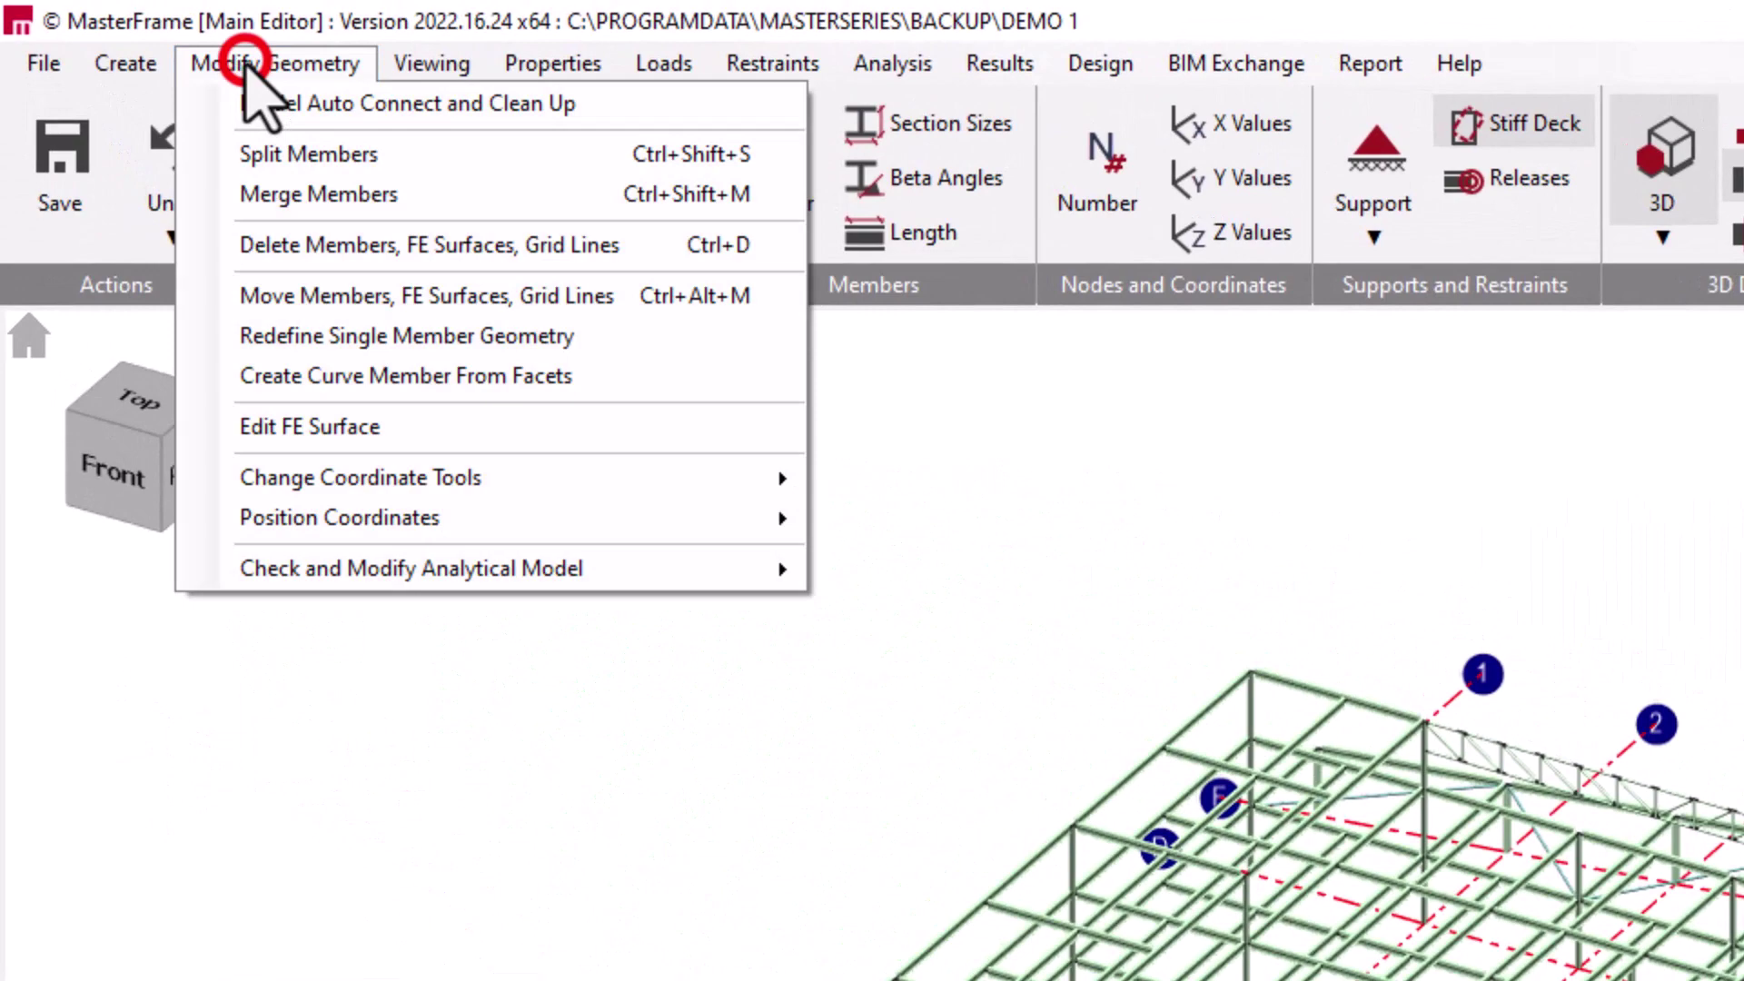
click(328, 296)
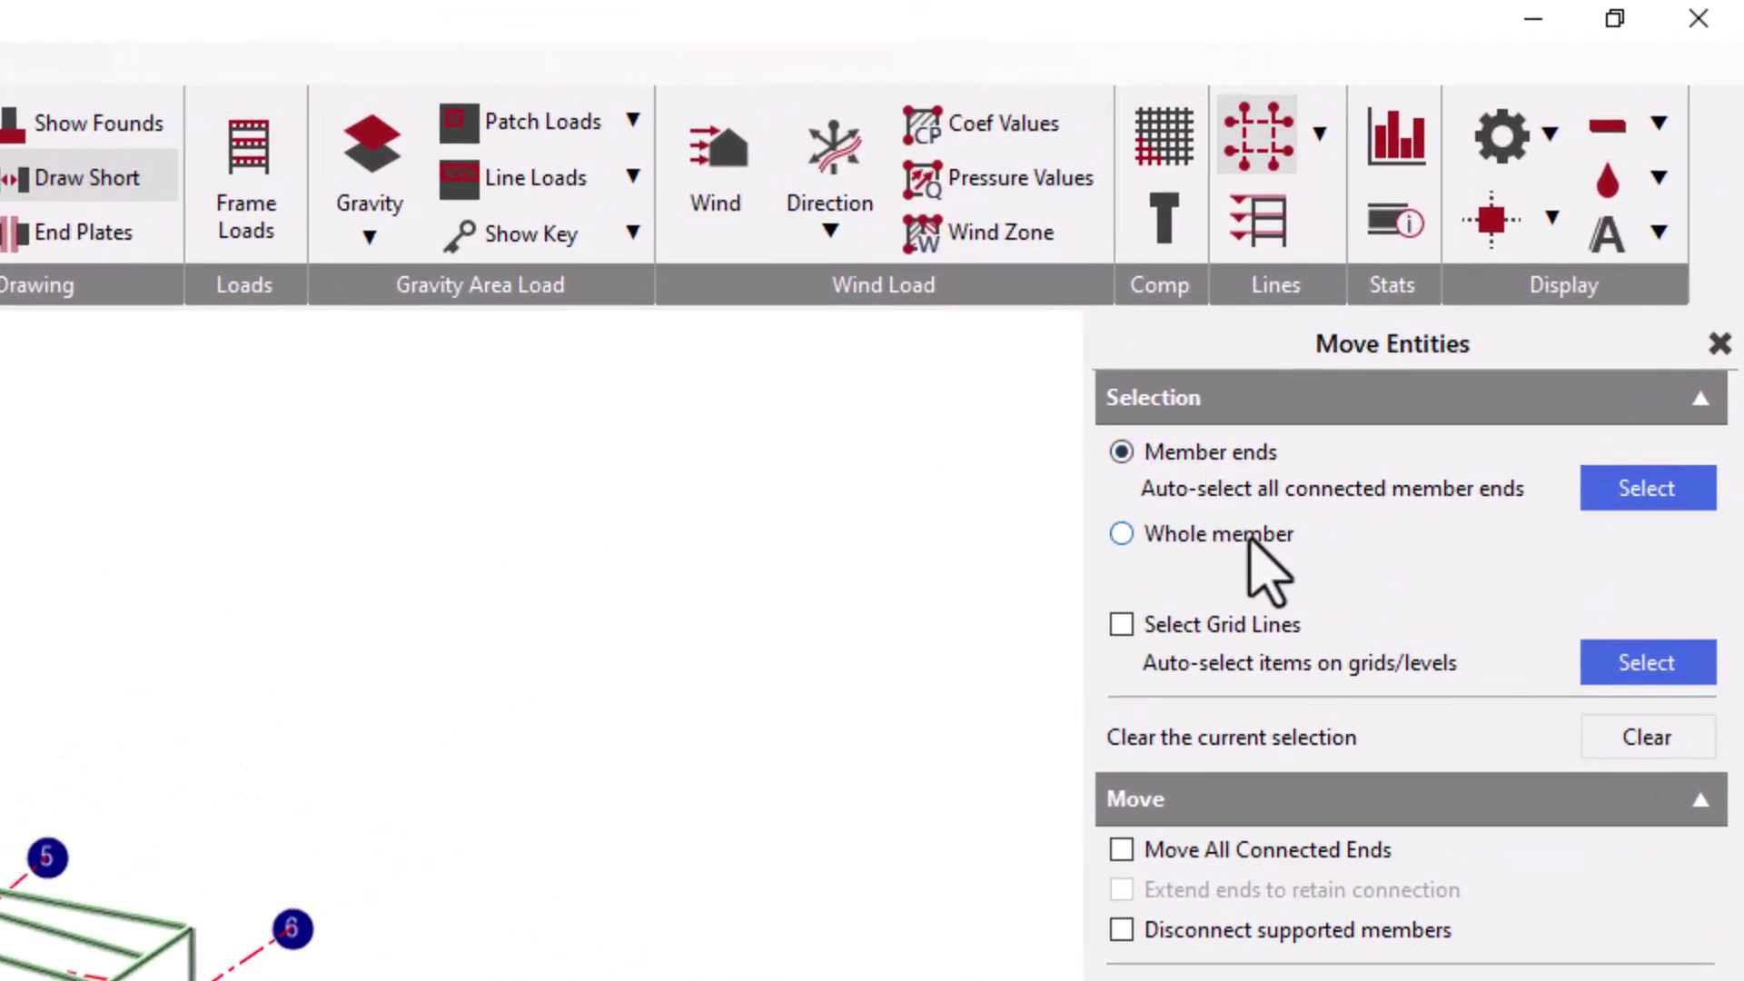
click(1251, 536)
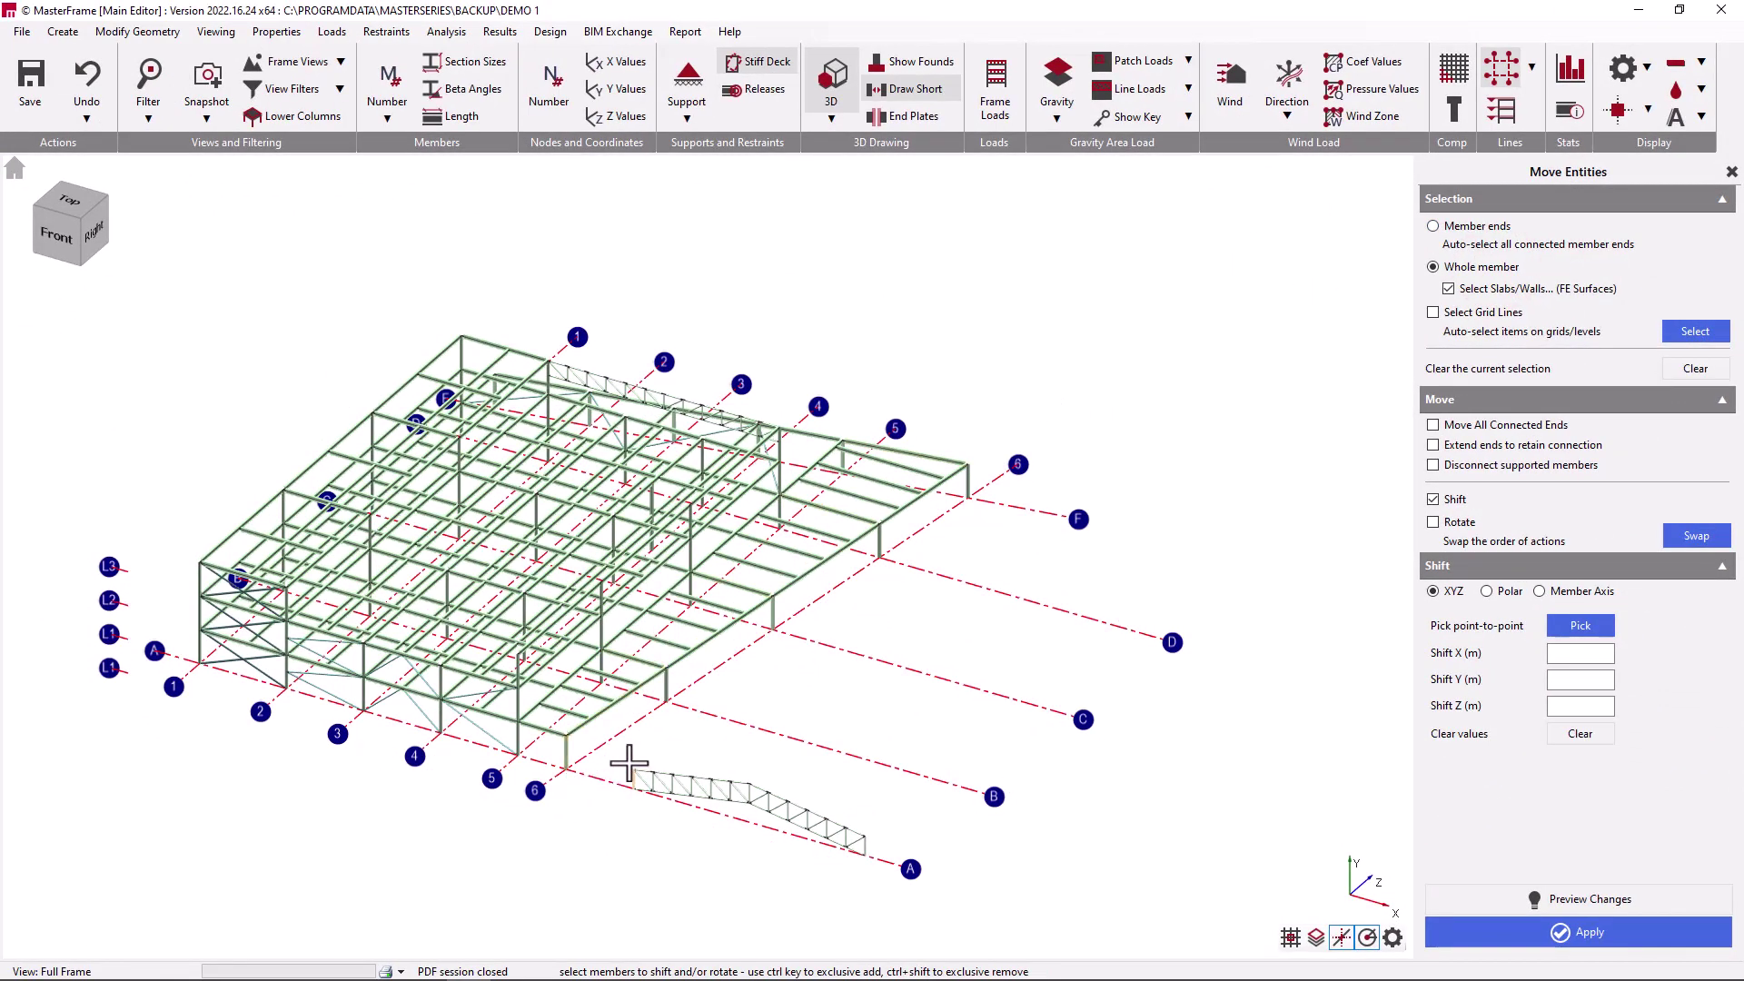
drag(619, 761, 895, 895)
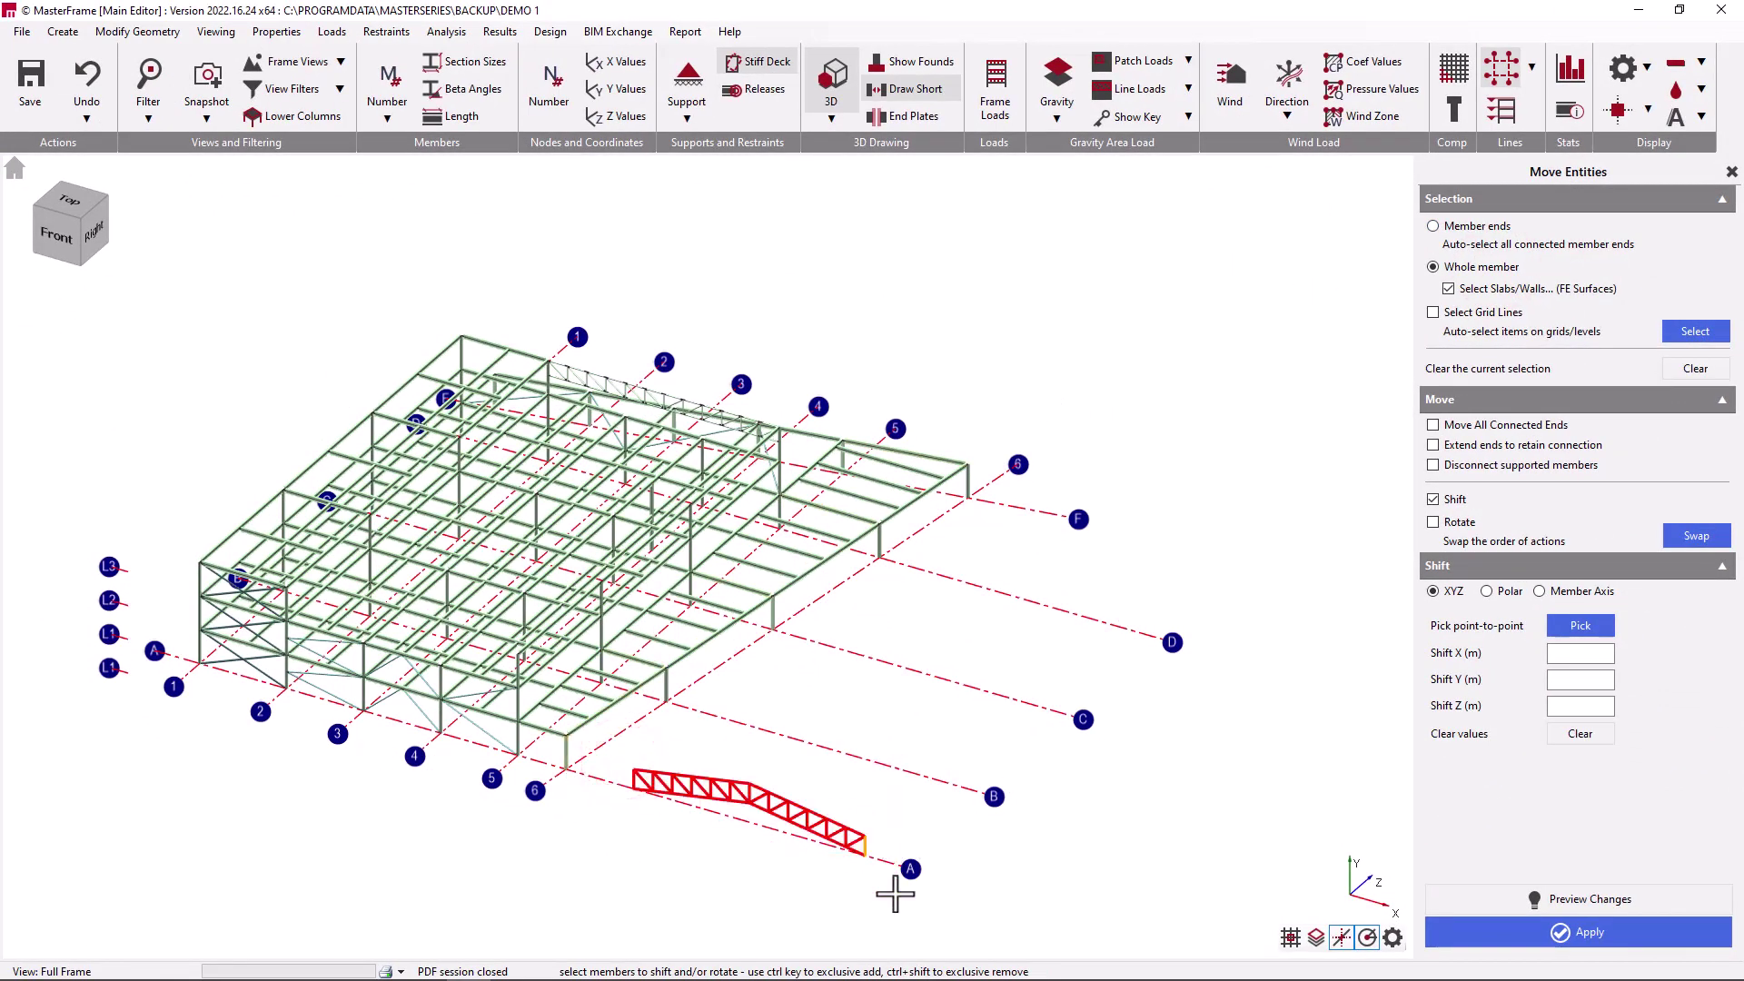
- Move the truss point-to-point from its upper near-end node to an inner column top, shifting X -36, Y 8.5 and Z 31 m, and inspect it
click(1595, 629)
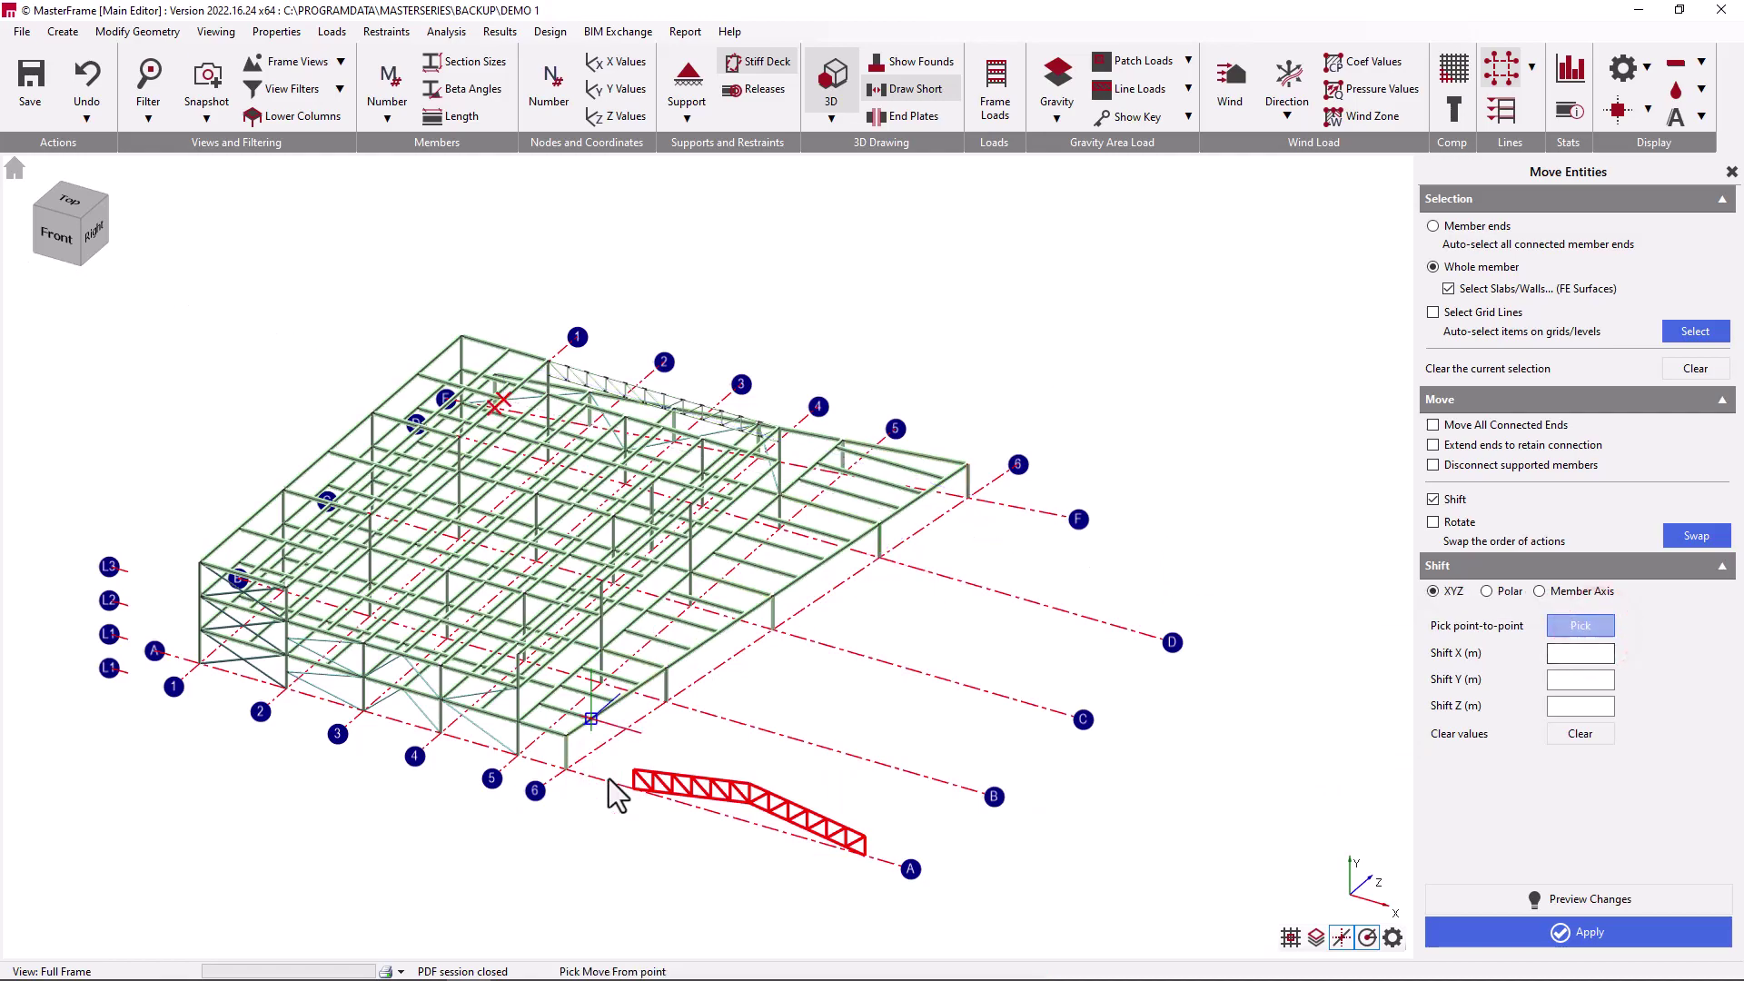
click(631, 772)
scroll(462, 445, up, 5)
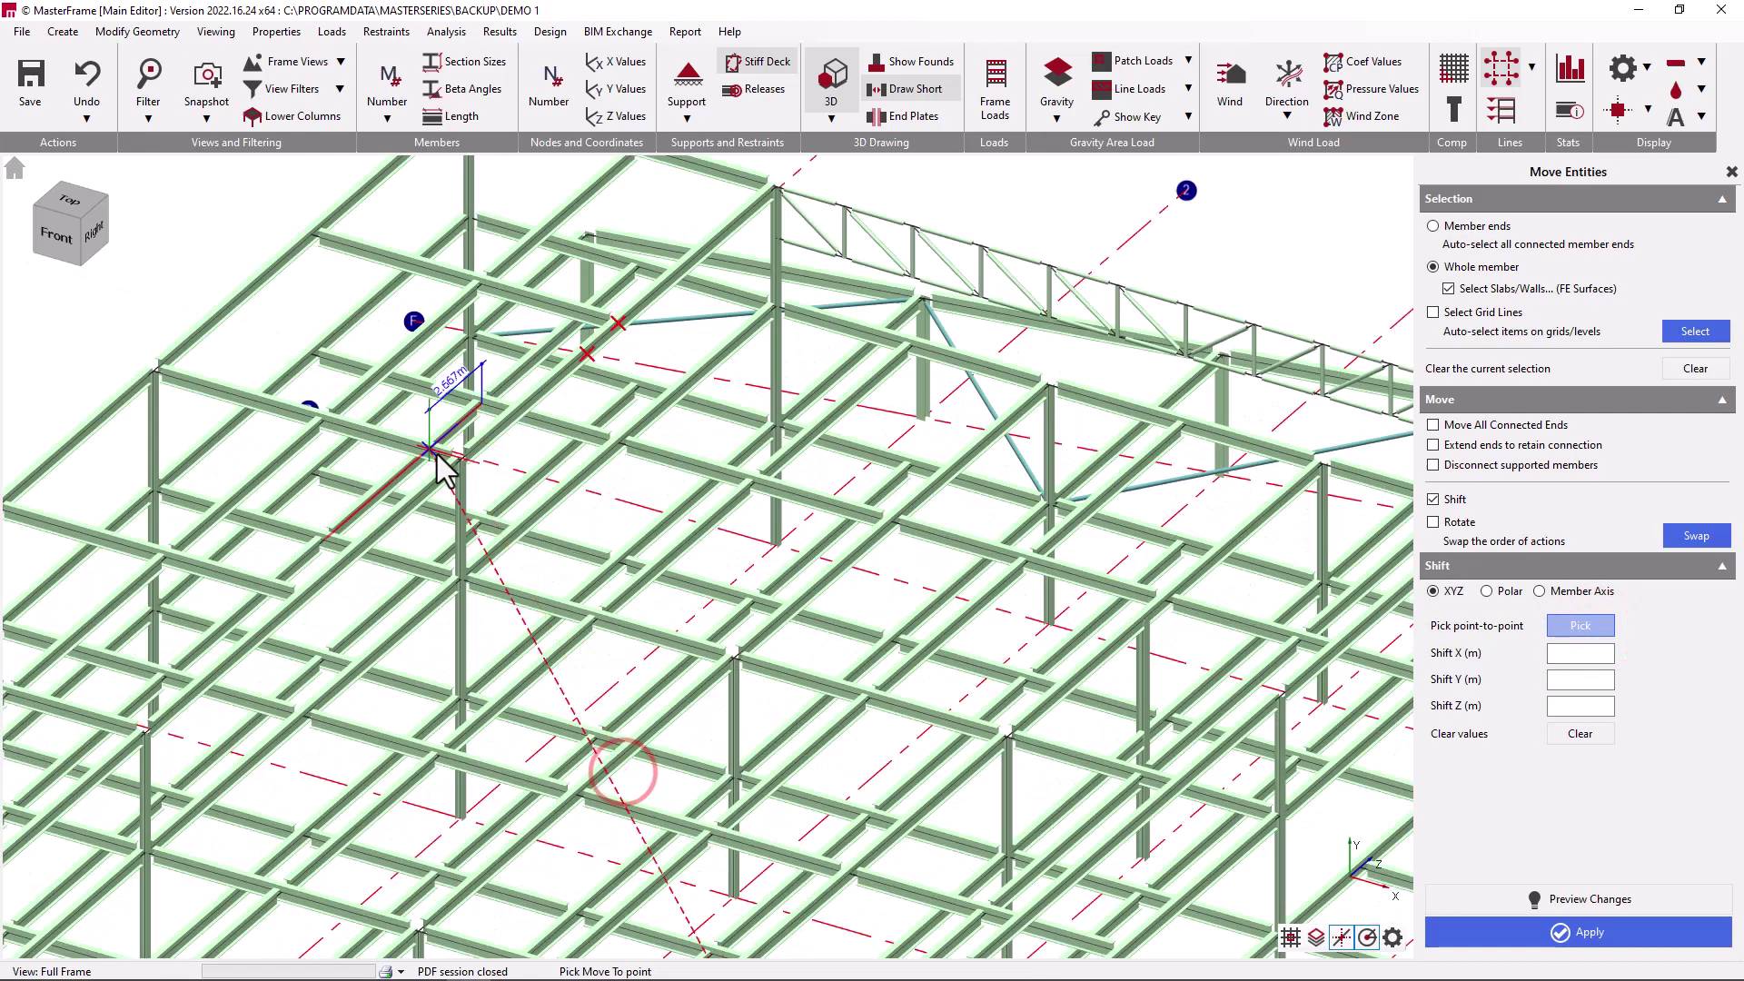
click(462, 452)
scroll(809, 560, down, 5)
click(1565, 900)
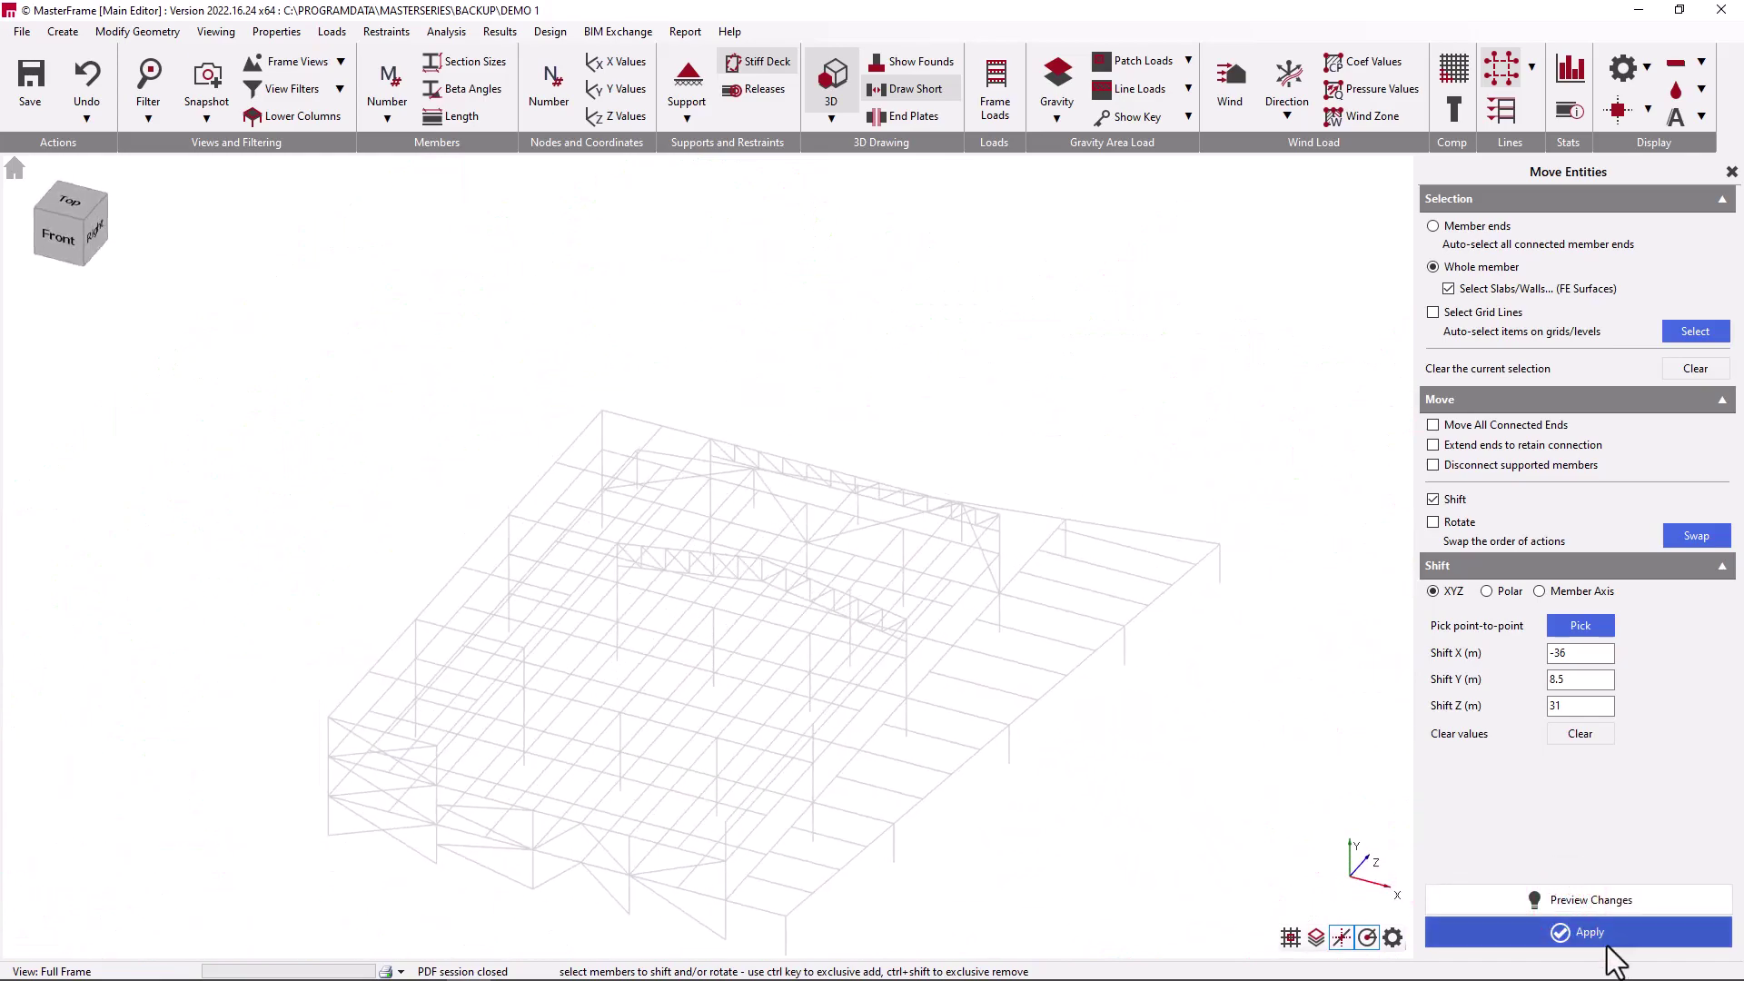
click(1594, 933)
middle_drag(923, 683, 996, 651)
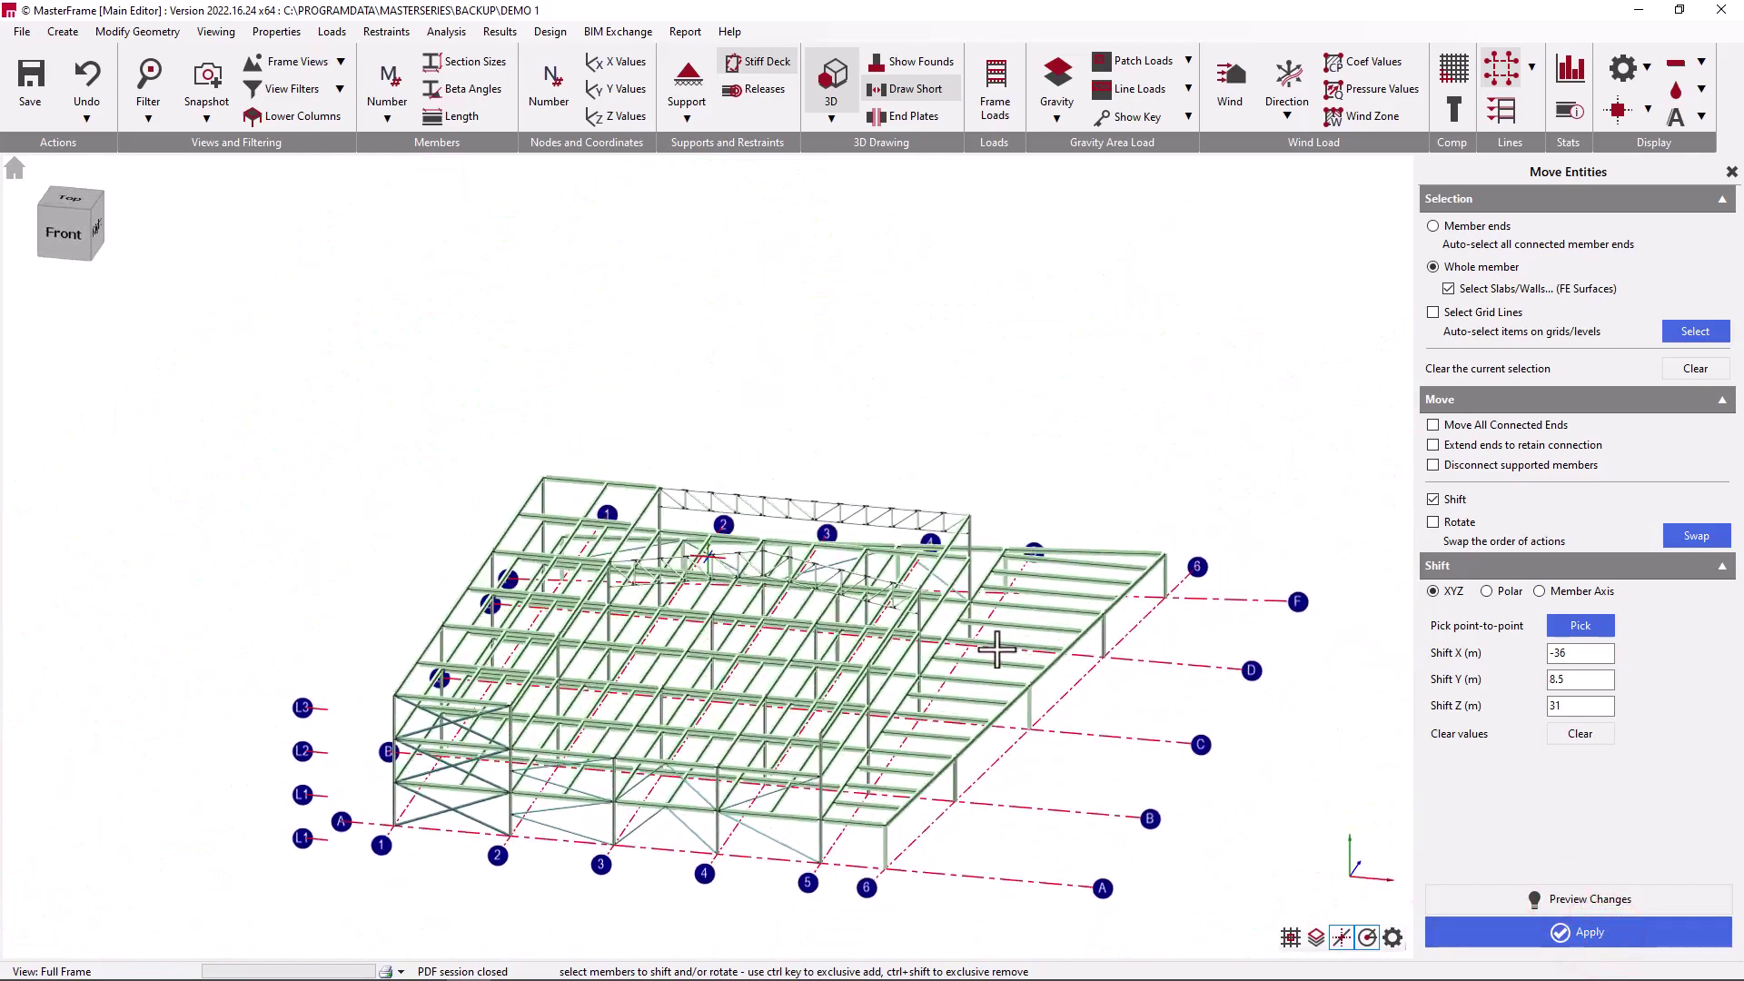
scroll(760, 570, up, 5)
scroll(759, 569, down, 5)
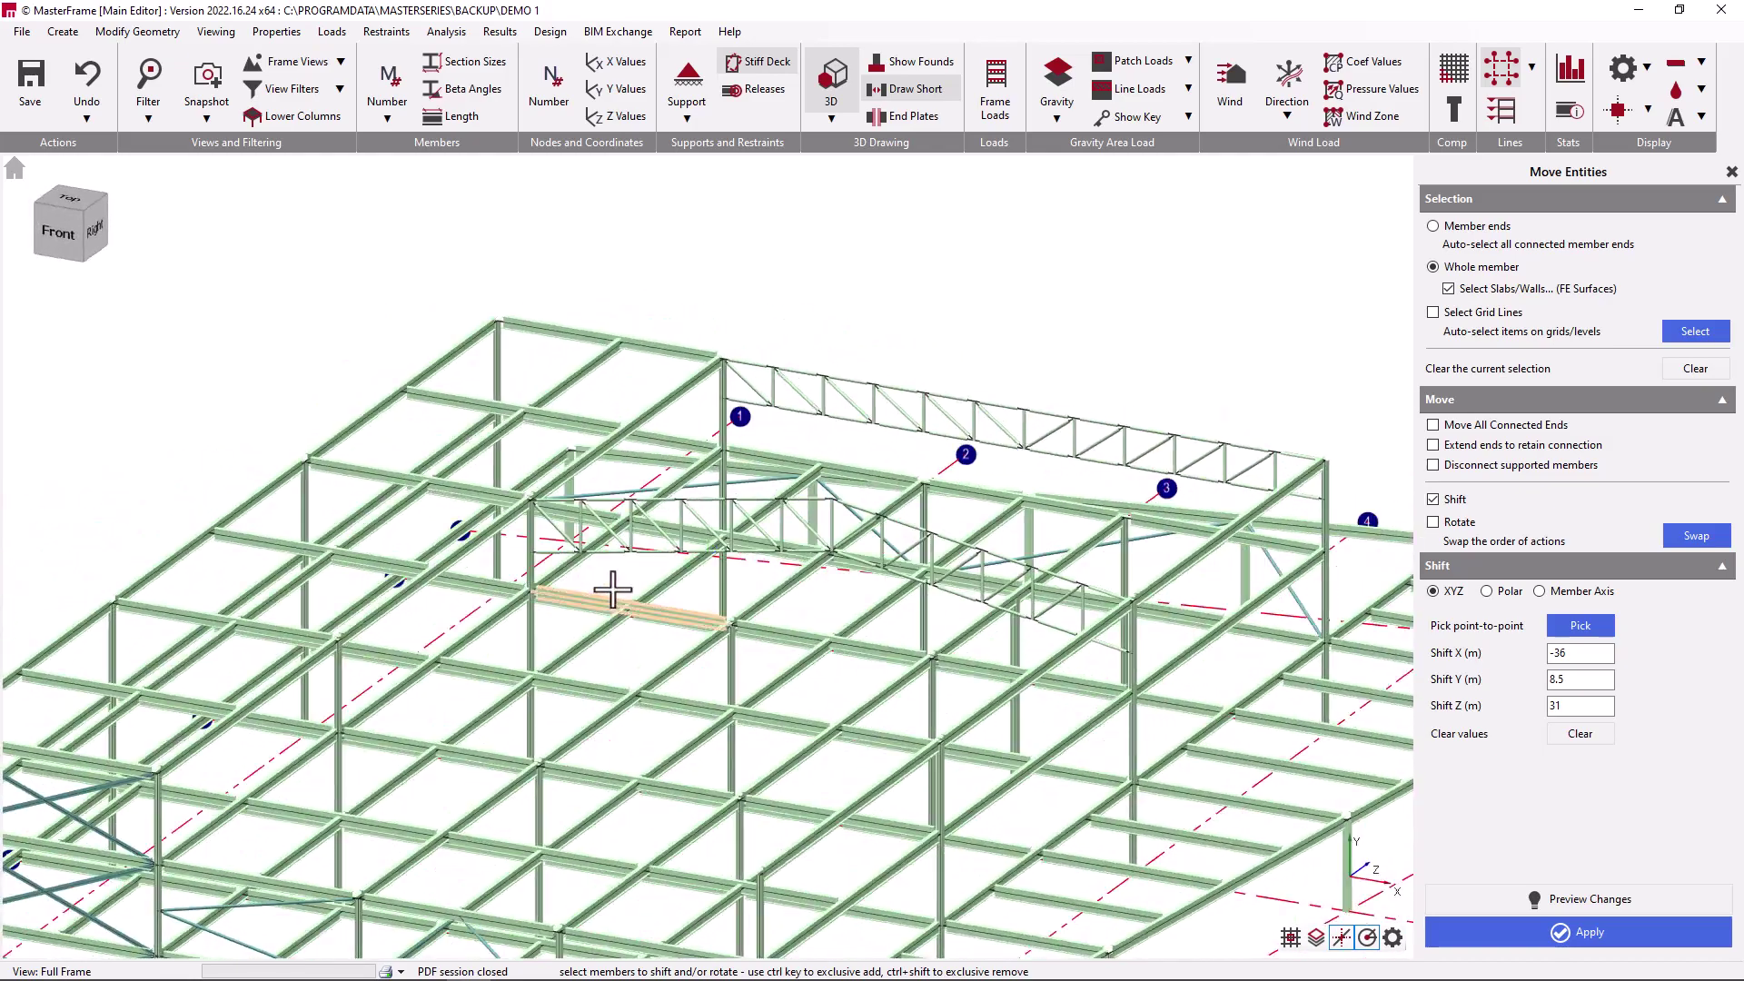
click(15, 169)
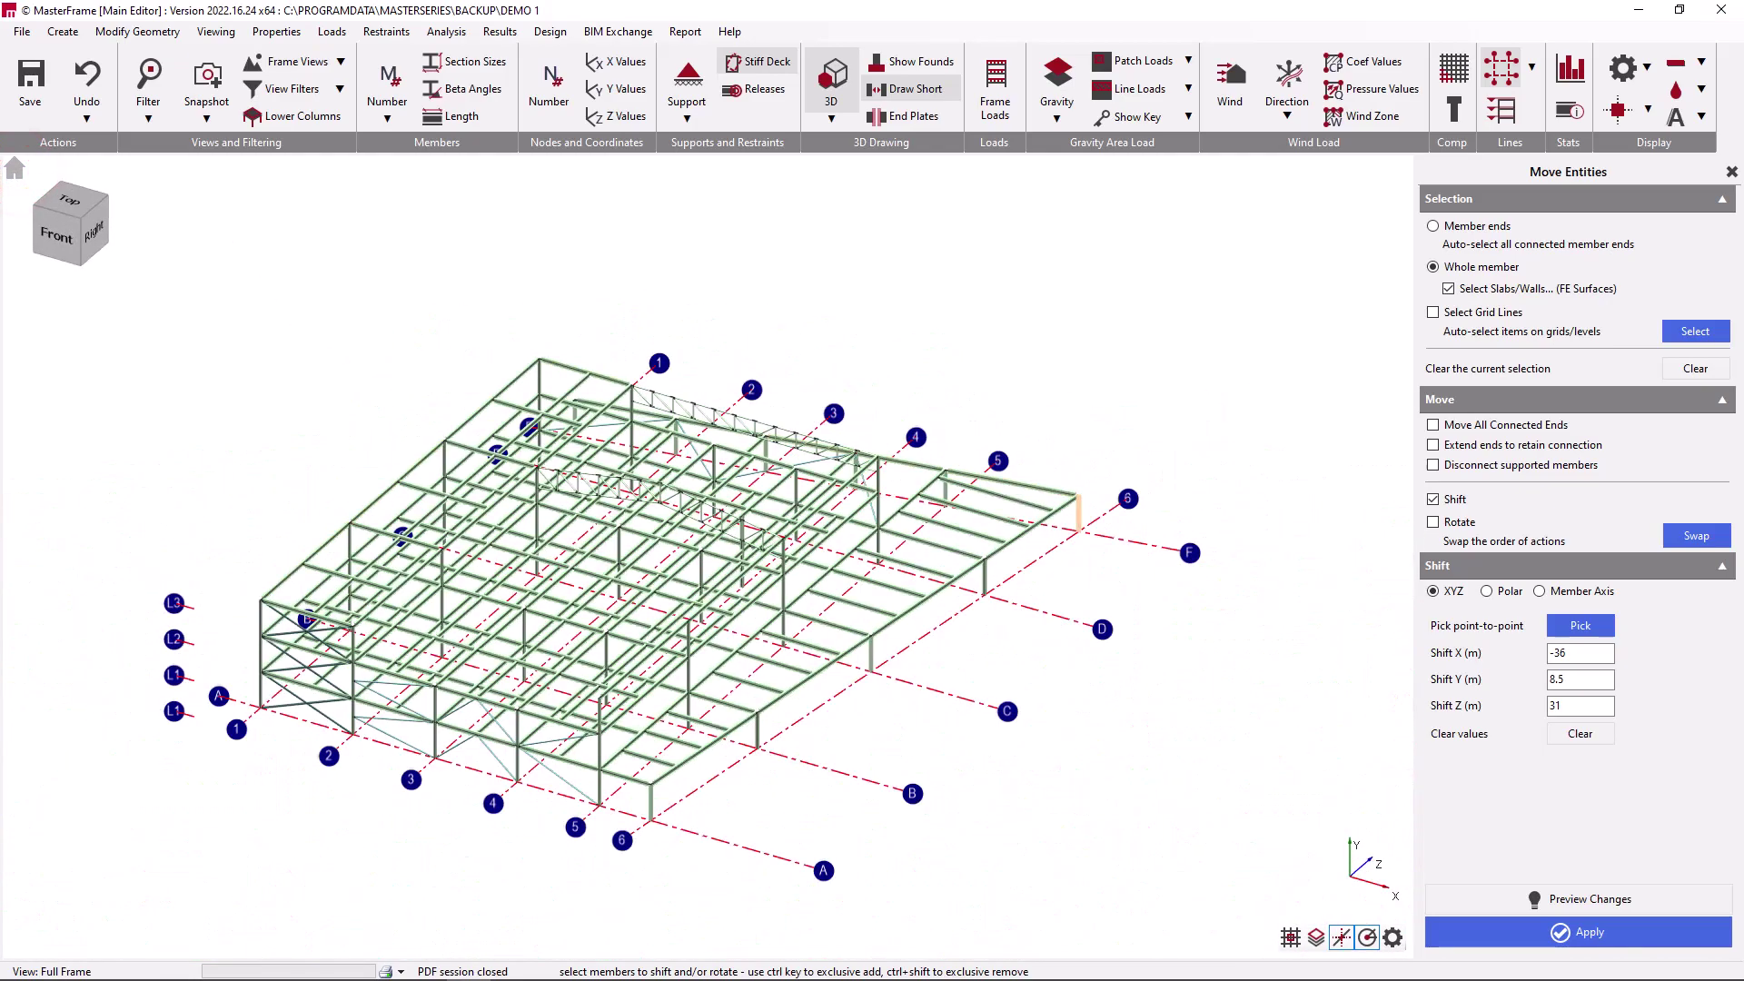